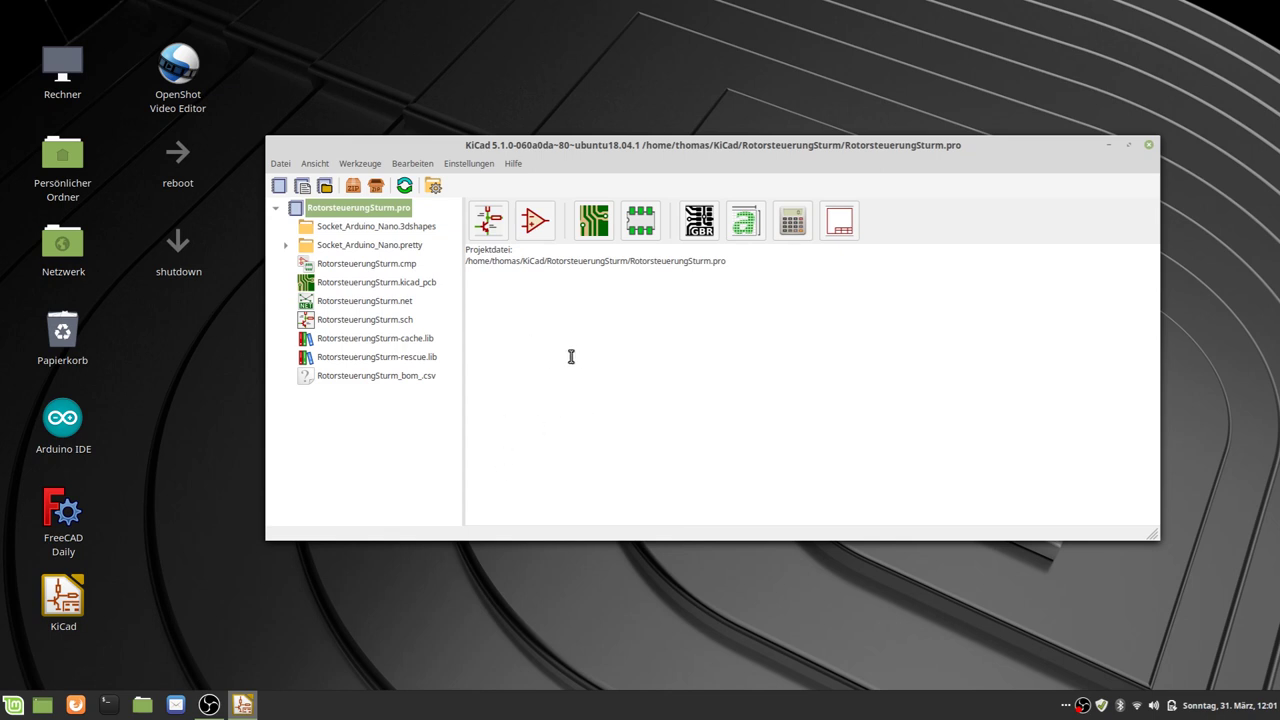
Open the project's board layout and load the MAX485 module Brd2 into the footprint editor
{"action": "left_click", "coordinate": [597, 225]}
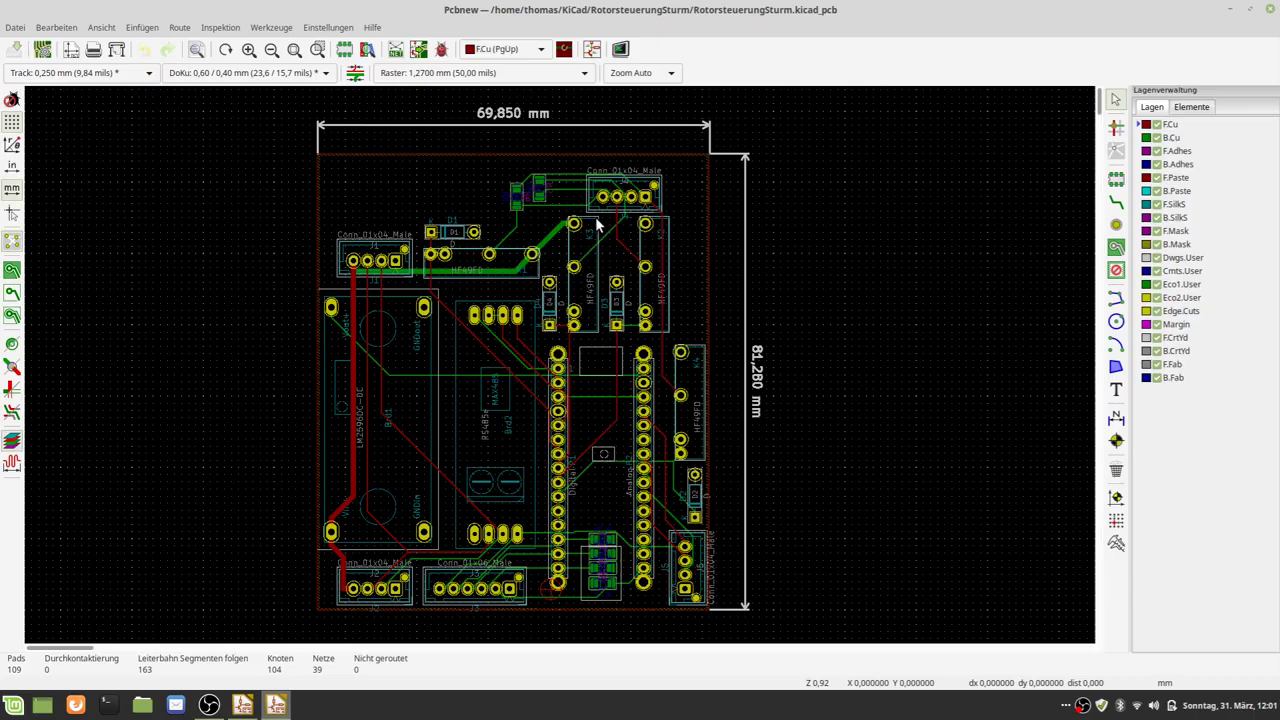
{"action": "scroll", "coordinate": [490, 424], "scroll_direction": "up", "scroll_amount": 6}
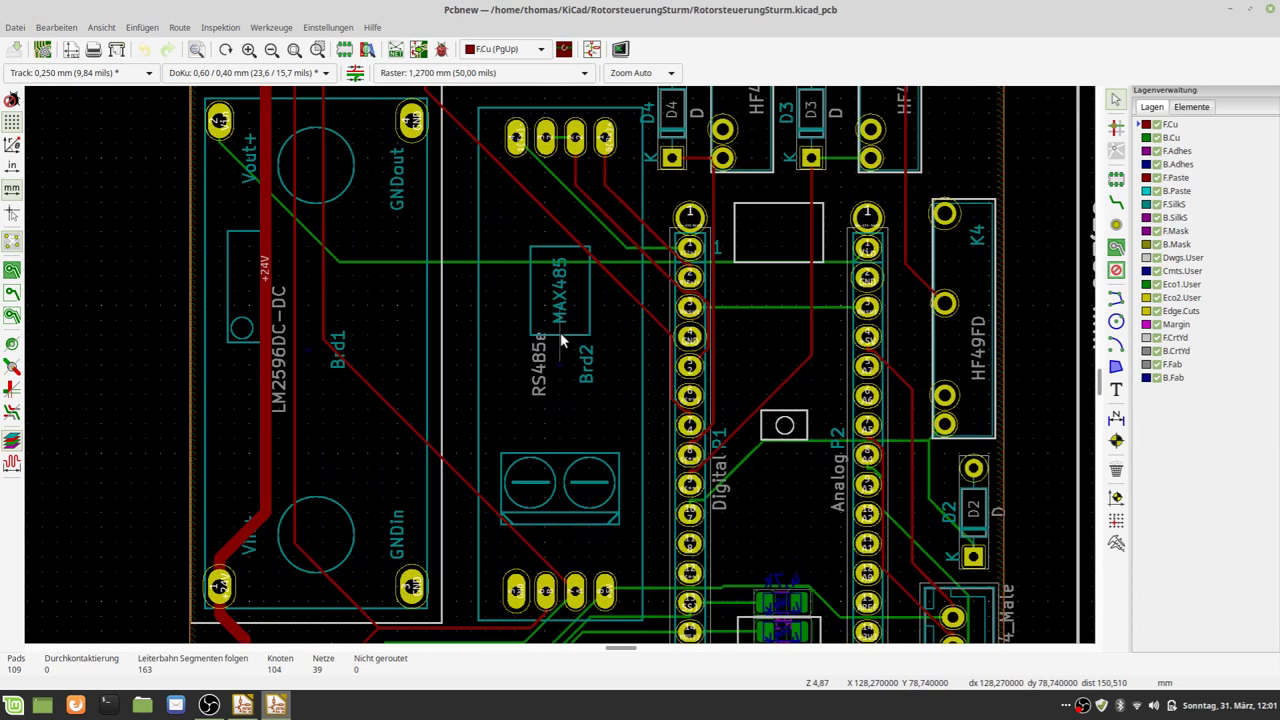
{"action": "scroll", "coordinate": [558, 368], "scroll_direction": "up", "scroll_amount": 3}
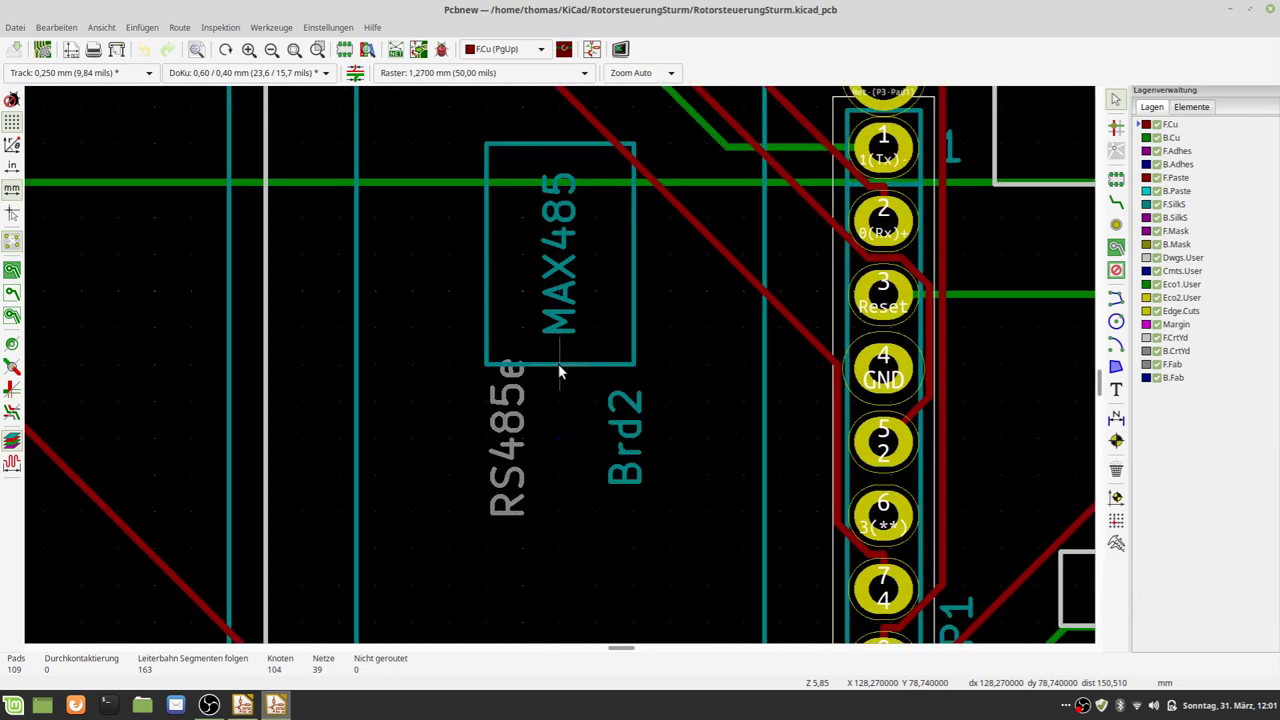
{"action": "left_click", "coordinate": [557, 441]}
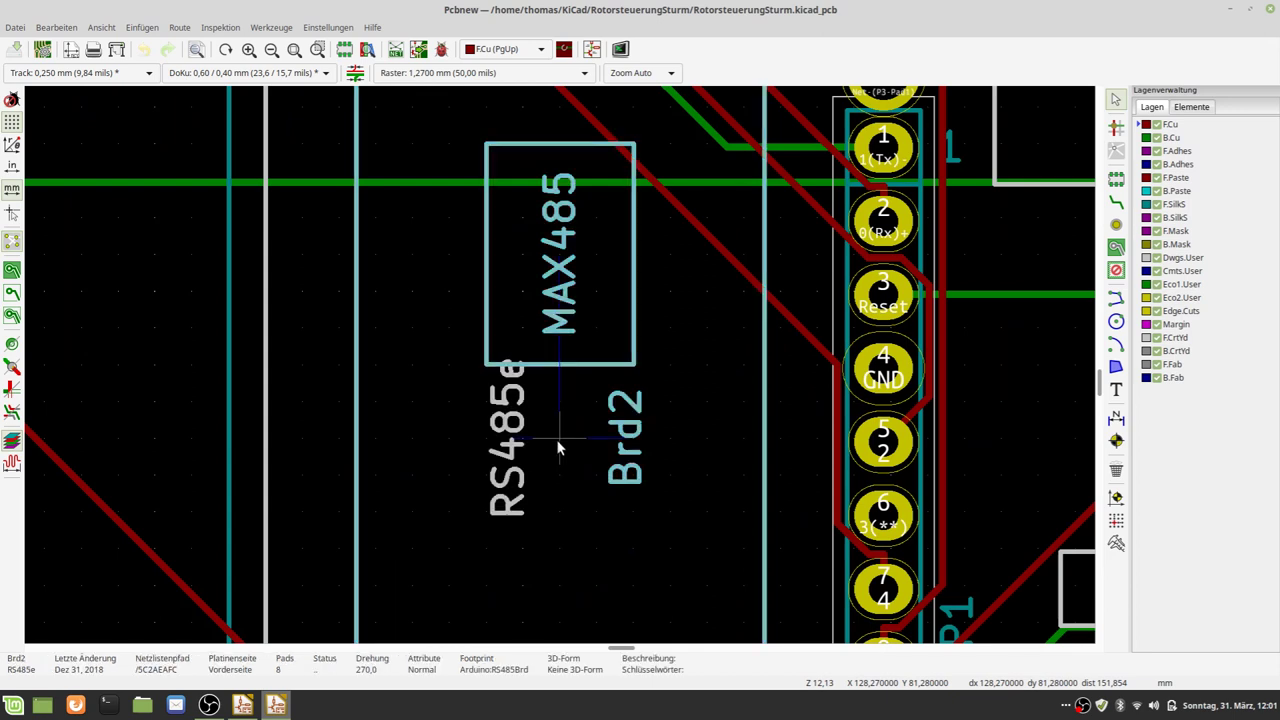
{"action": "key", "text": "ctrl+e"}
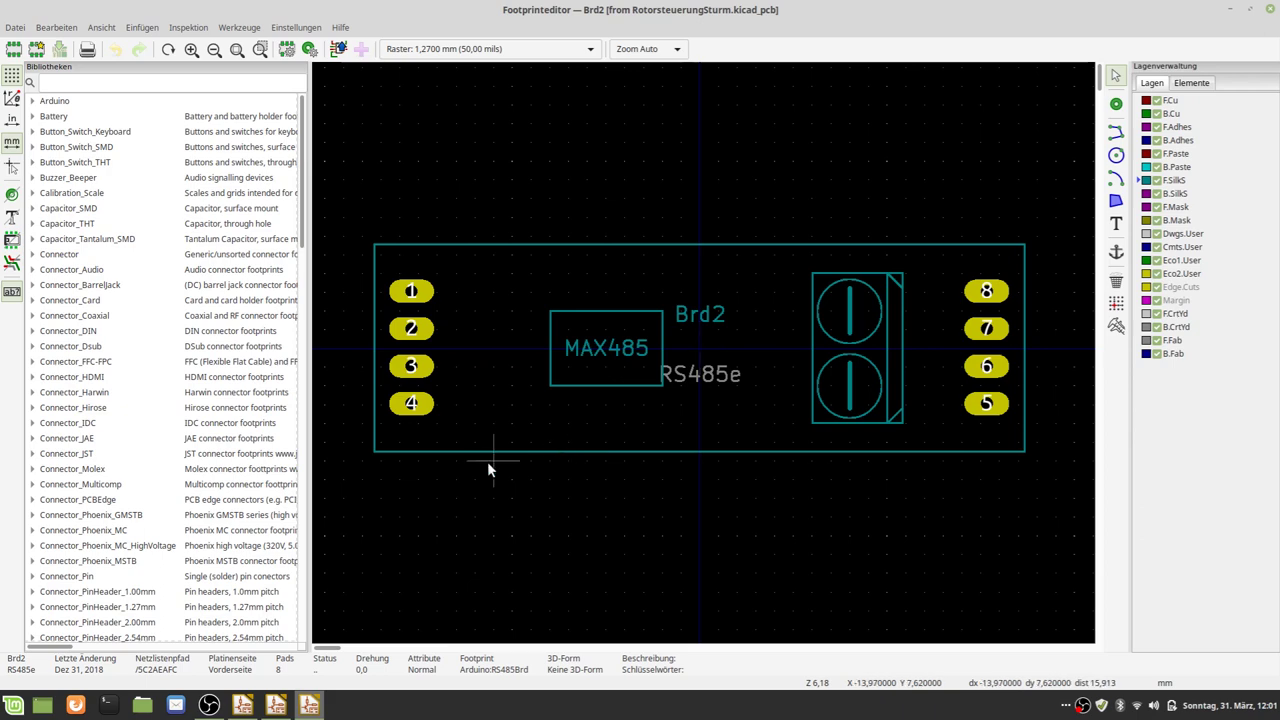
{"action": "left_click", "coordinate": [270, 706]}
{"action": "right_click", "coordinate": [566, 444]}
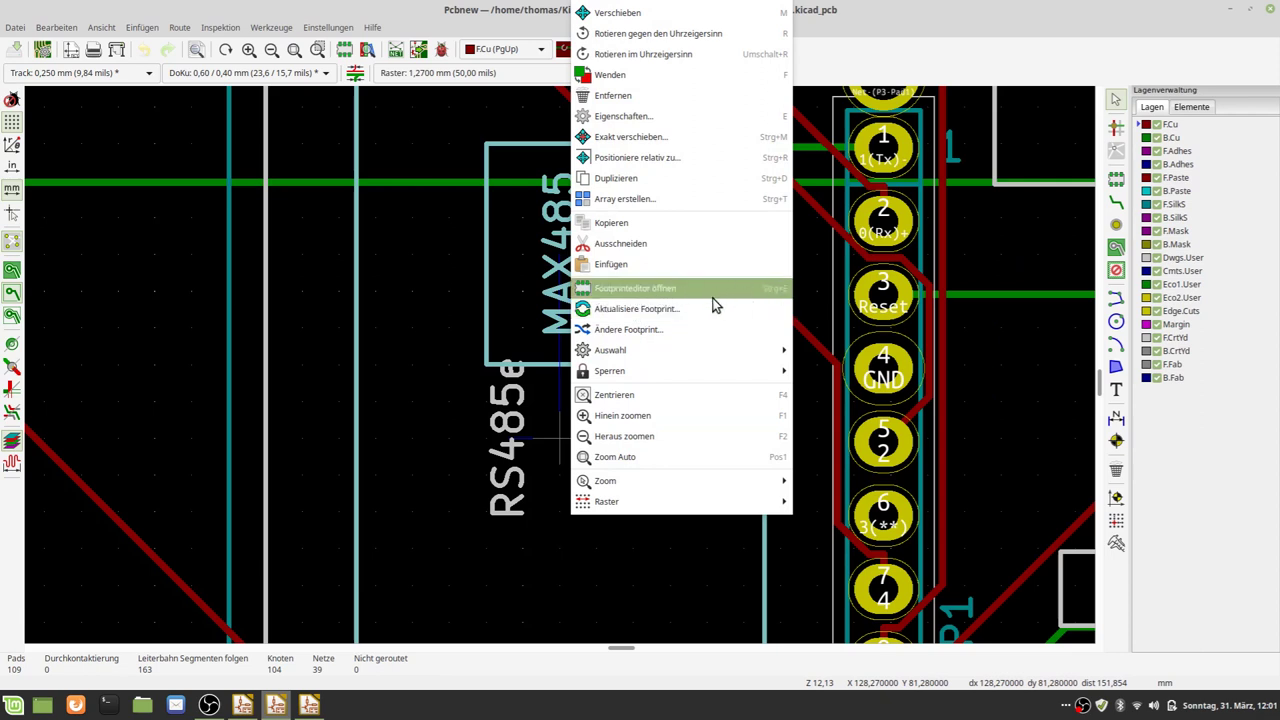
{"action": "left_click", "coordinate": [458, 537]}
{"action": "left_click", "coordinate": [311, 706]}
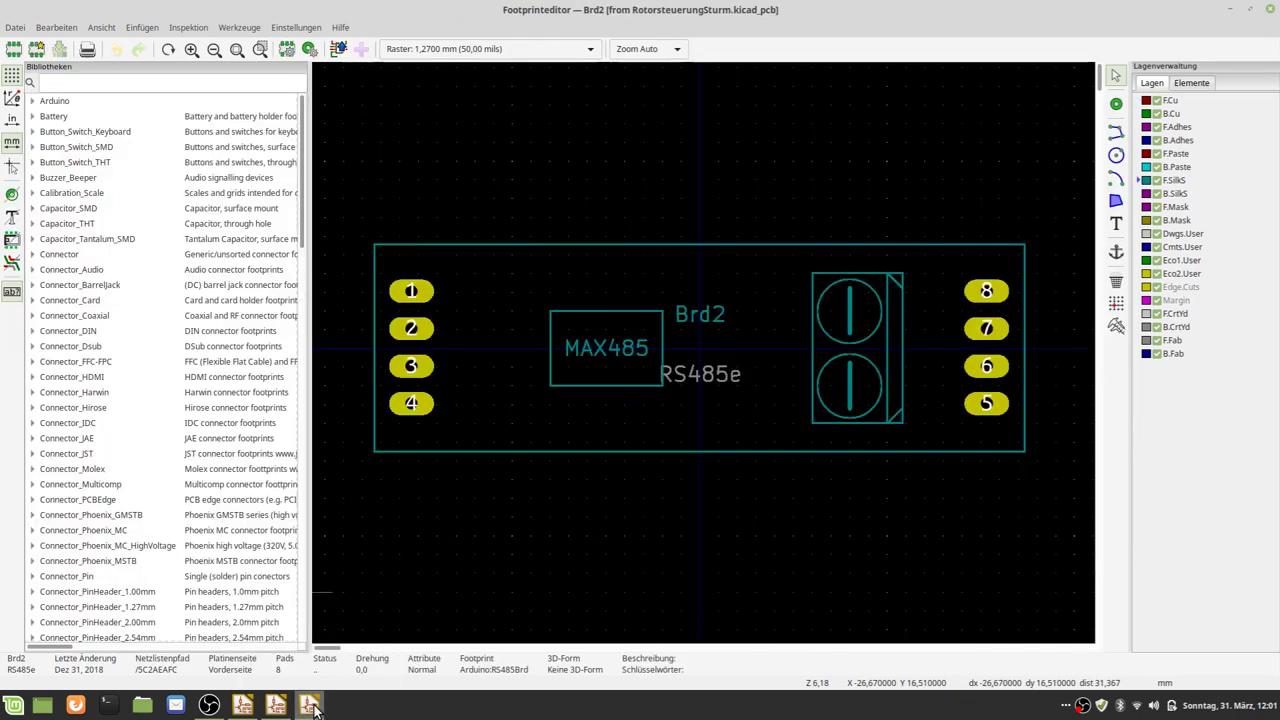
Review Brd2's footprint properties, including its general, local clearance and 3D settings, and leave them without applying changes
{"action": "left_click", "coordinate": [286, 49]}
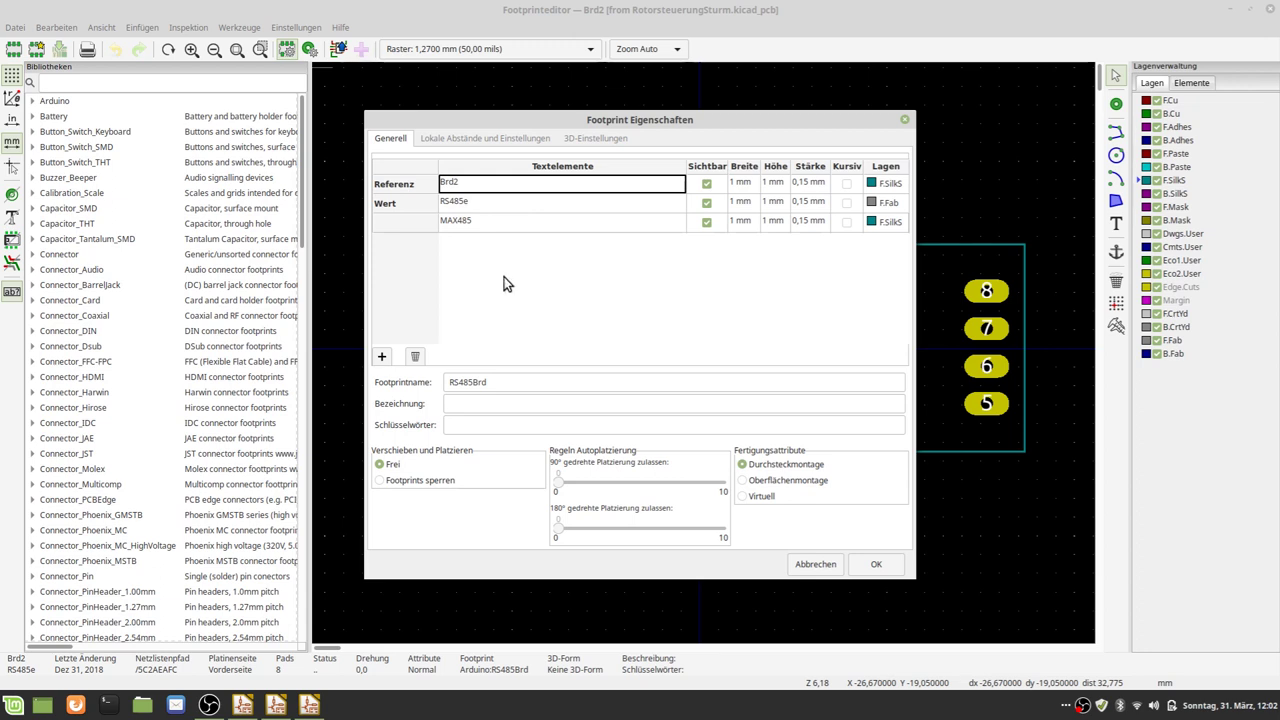
{"action": "left_click", "coordinate": [513, 140]}
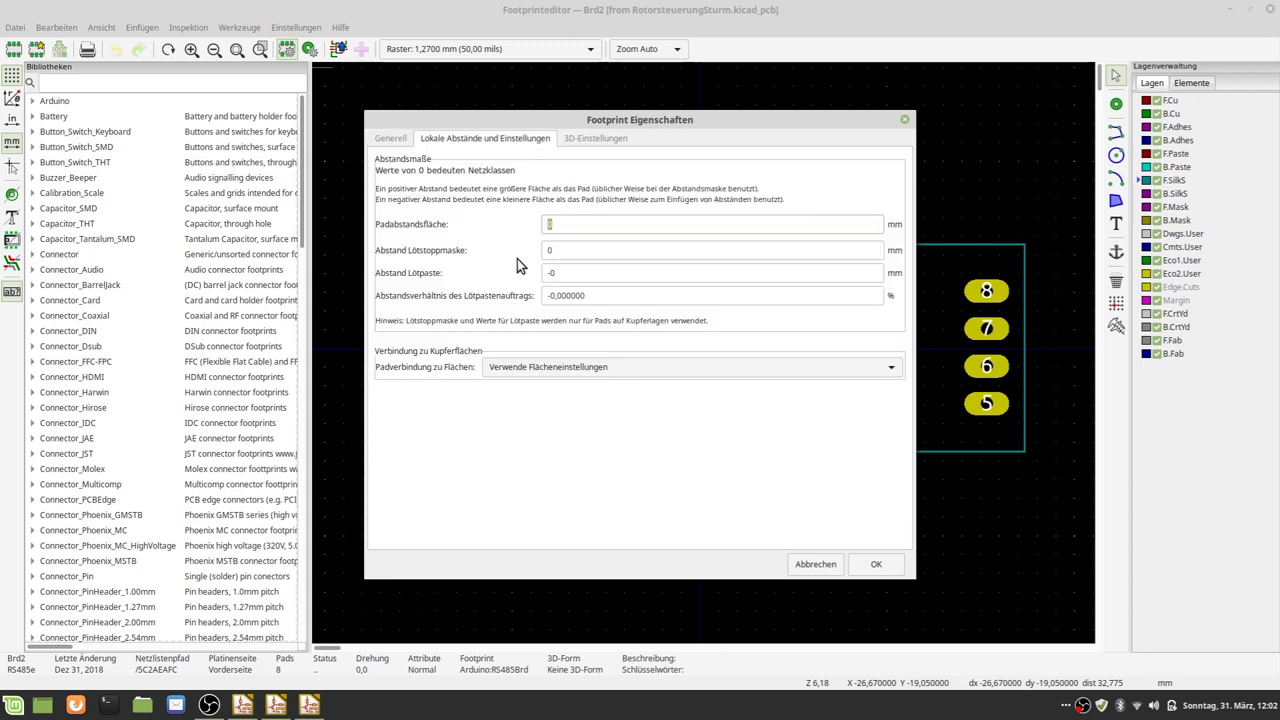
{"action": "left_click", "coordinate": [600, 140]}
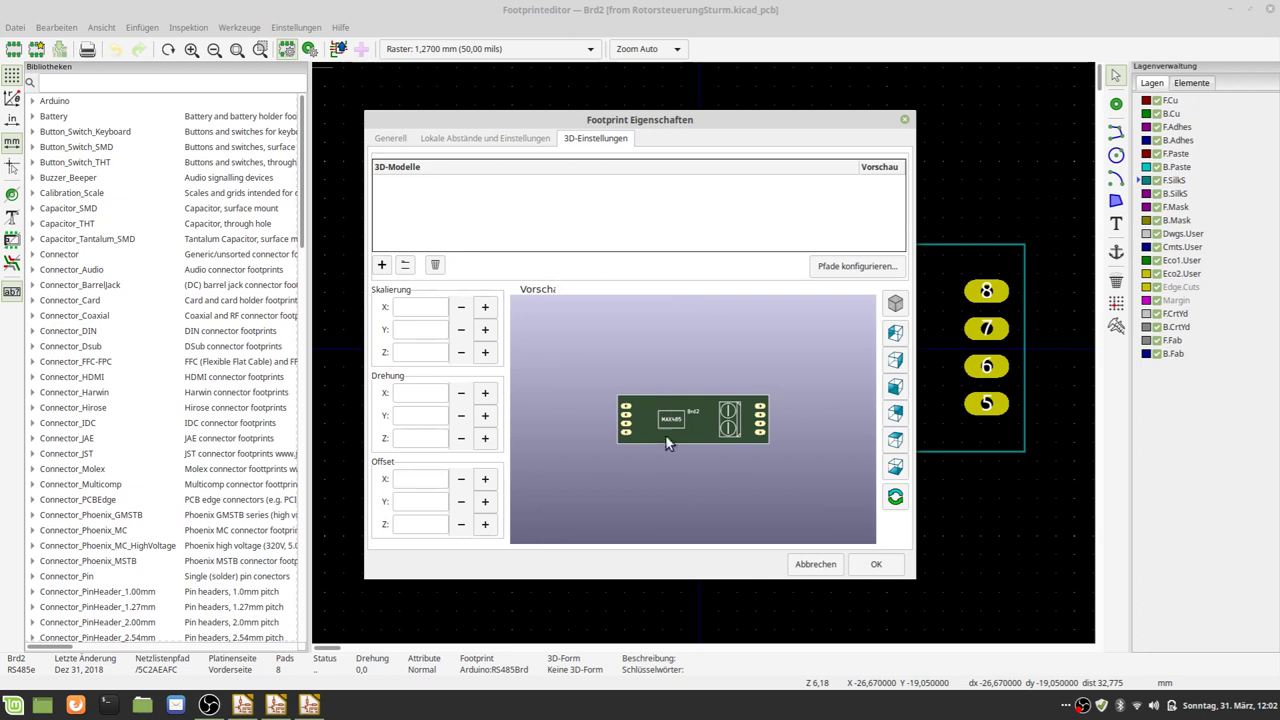
{"action": "left_click", "coordinate": [815, 565]}
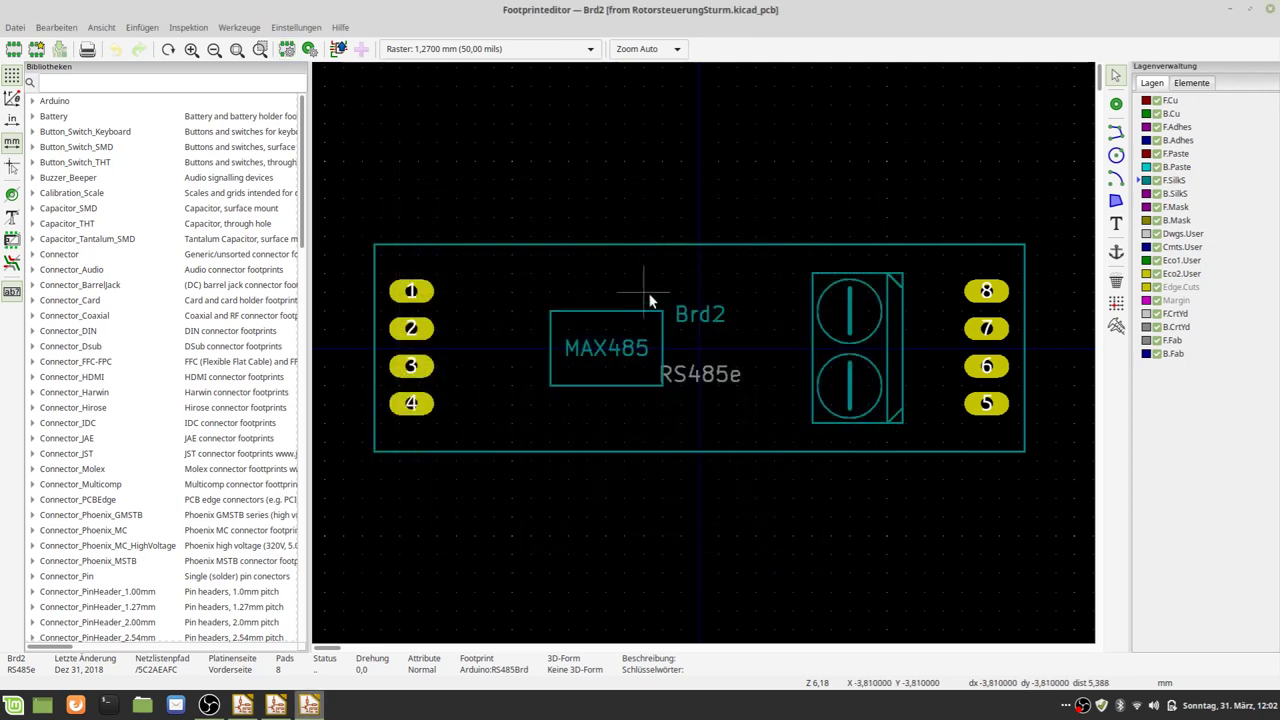
Inspect the properties of pad 1 on the Brd2 footprint
{"action": "left_click", "coordinate": [414, 292]}
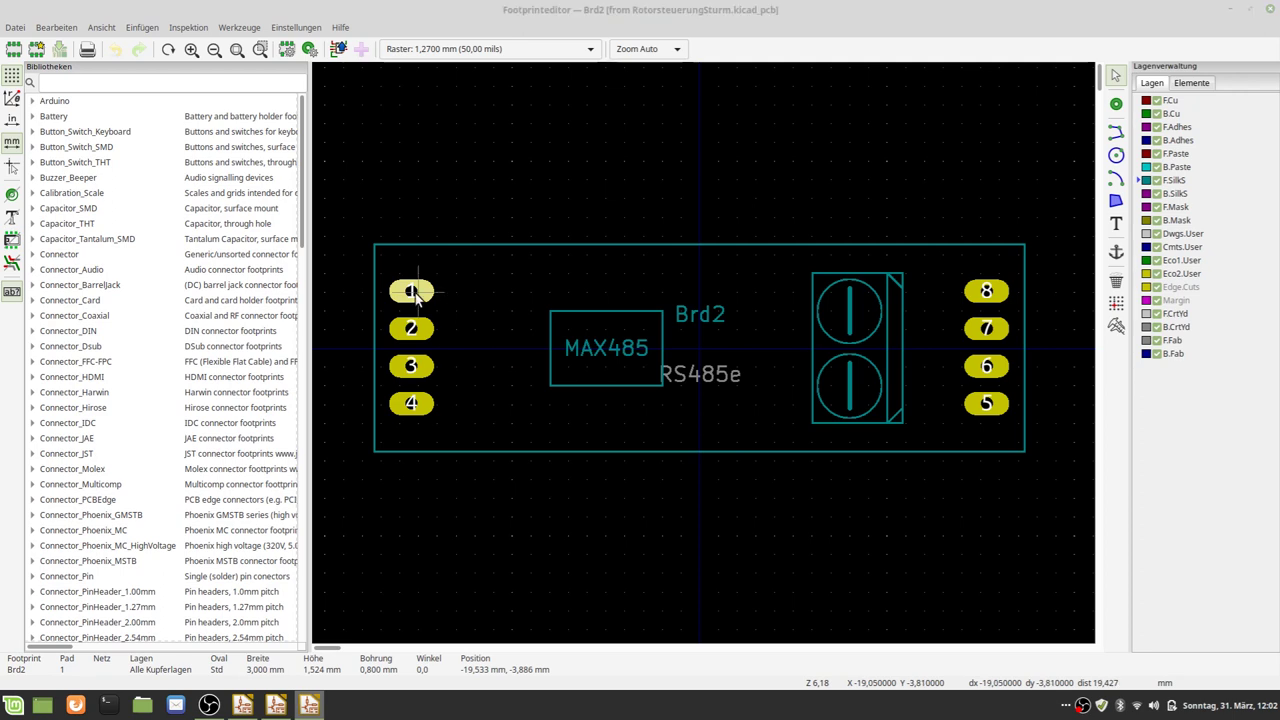
{"action": "double_click", "coordinate": [415, 292]}
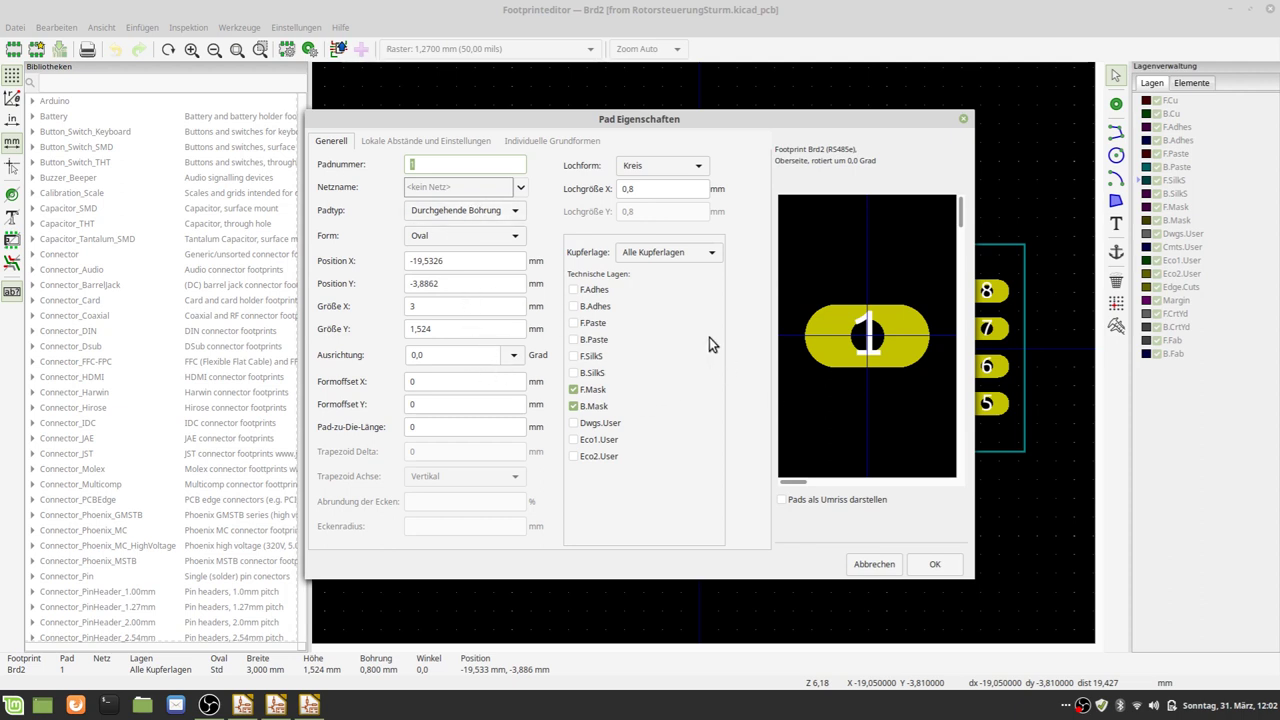
{"action": "left_click", "coordinate": [934, 564]}
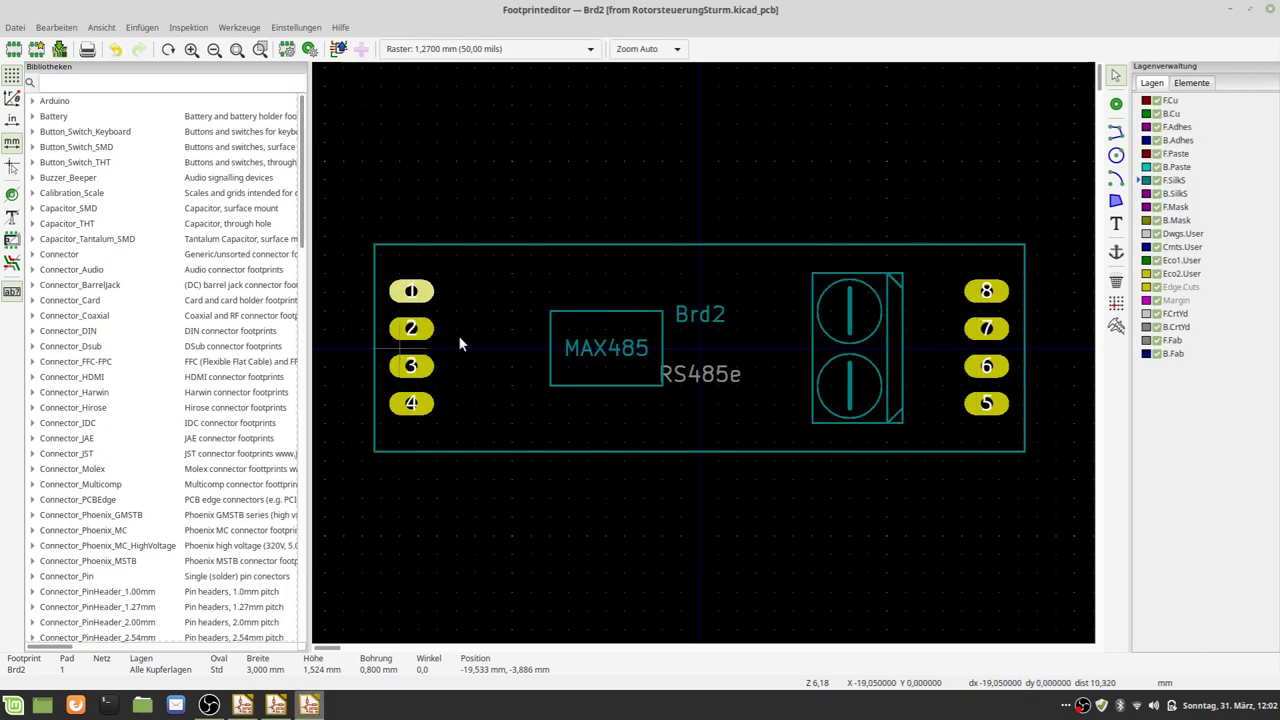
{"action": "left_click", "coordinate": [512, 298]}
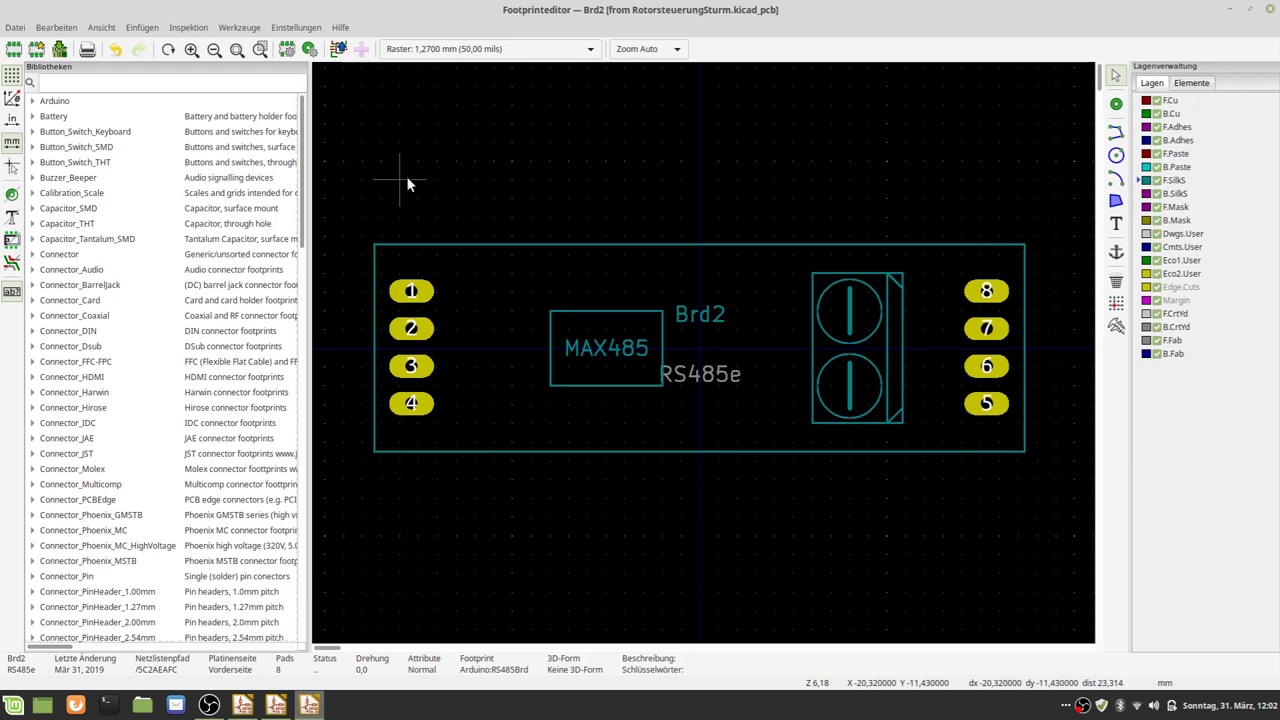
Export the footprint as RS485Brd.kicad_mod into the Arduino.pretty folder under KiCad/lib
{"action": "left_click", "coordinate": [15, 28]}
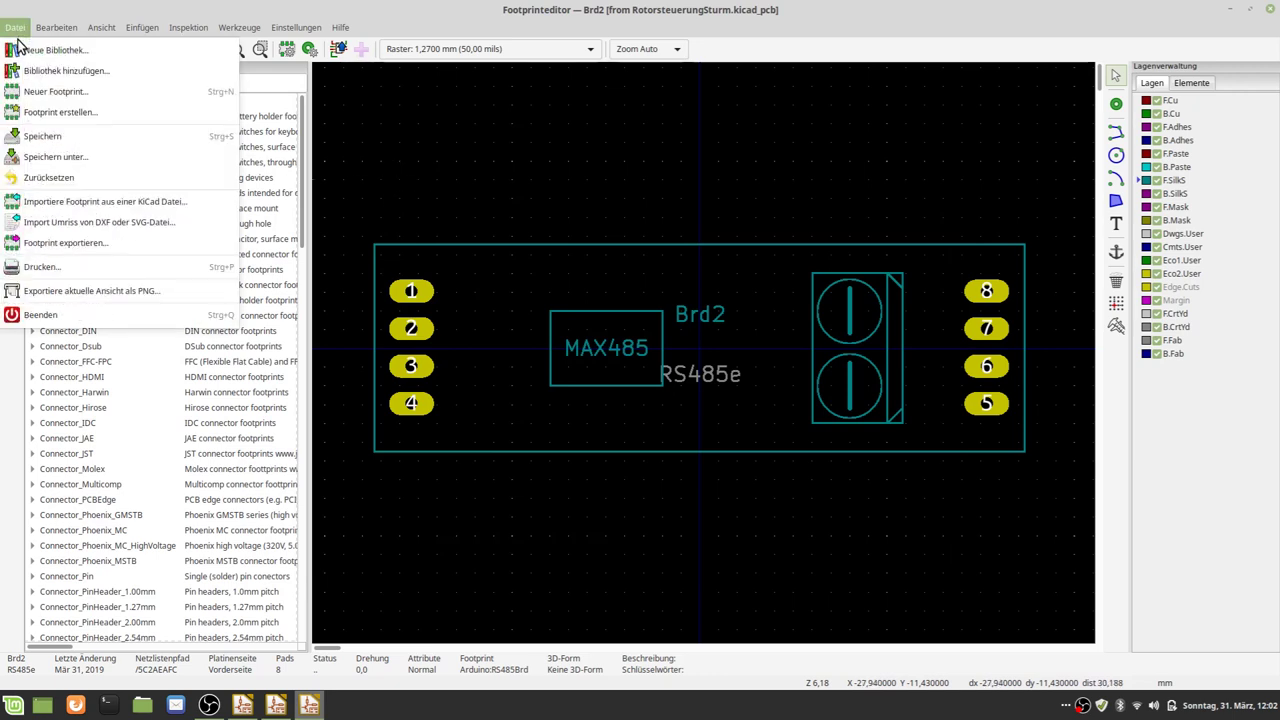
{"action": "left_click", "coordinate": [69, 245]}
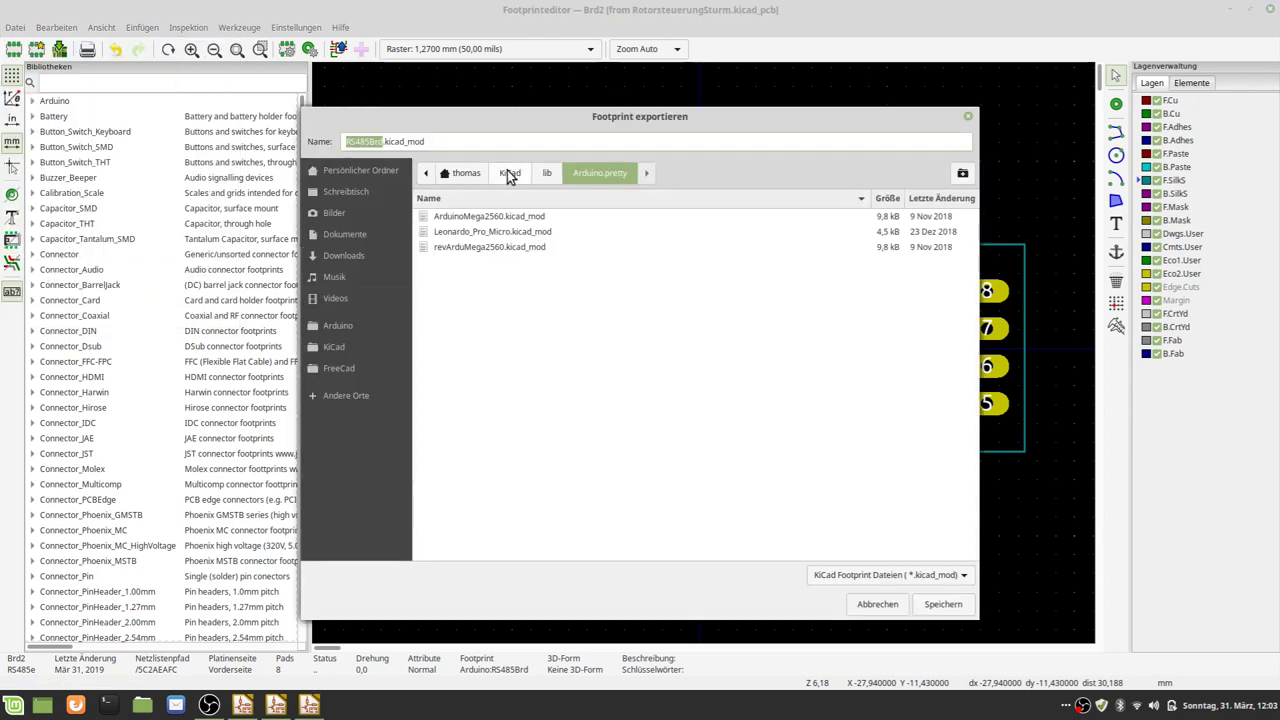
{"action": "left_click", "coordinate": [510, 175]}
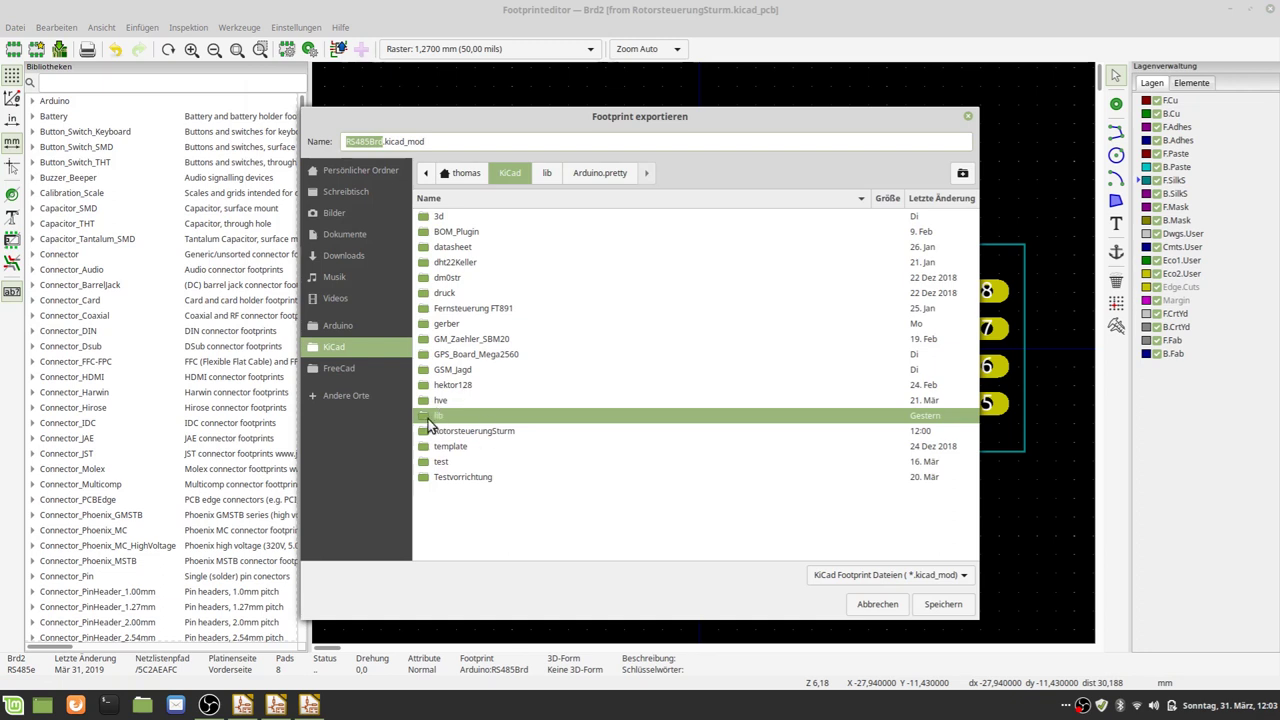
{"action": "left_click", "coordinate": [466, 173]}
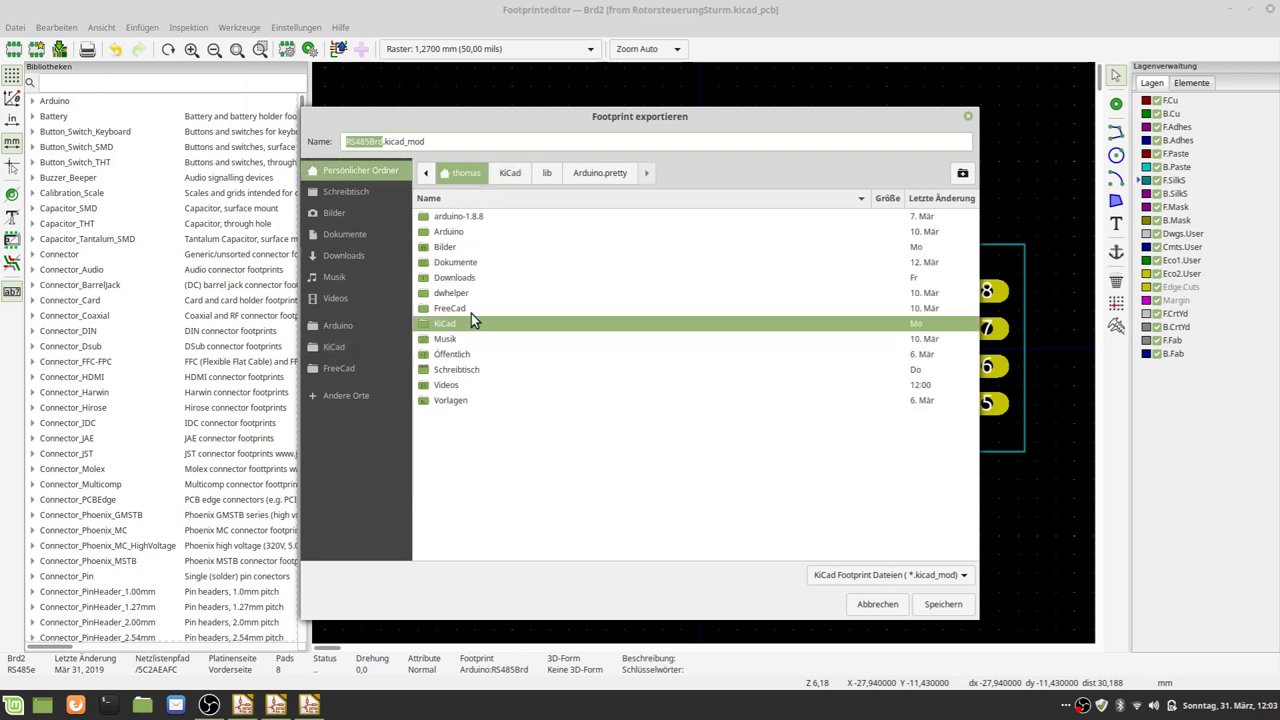
{"action": "left_click", "coordinate": [603, 174]}
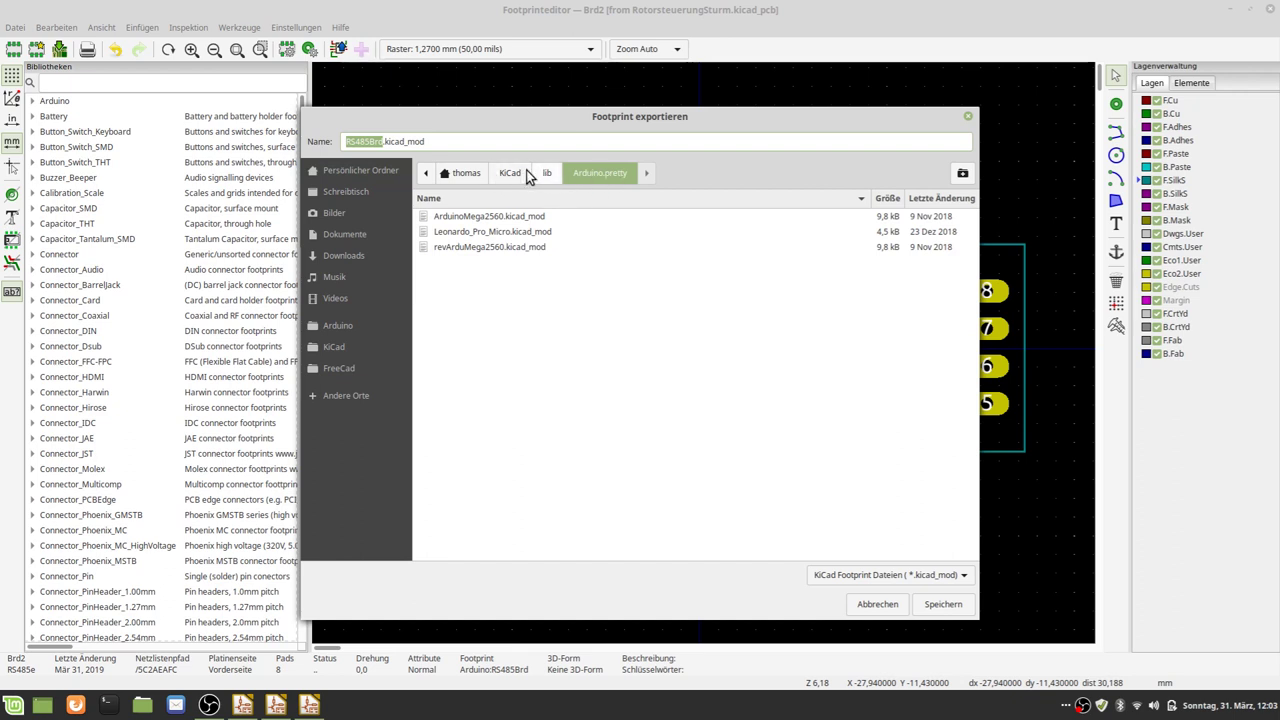
{"action": "left_click", "coordinate": [512, 176]}
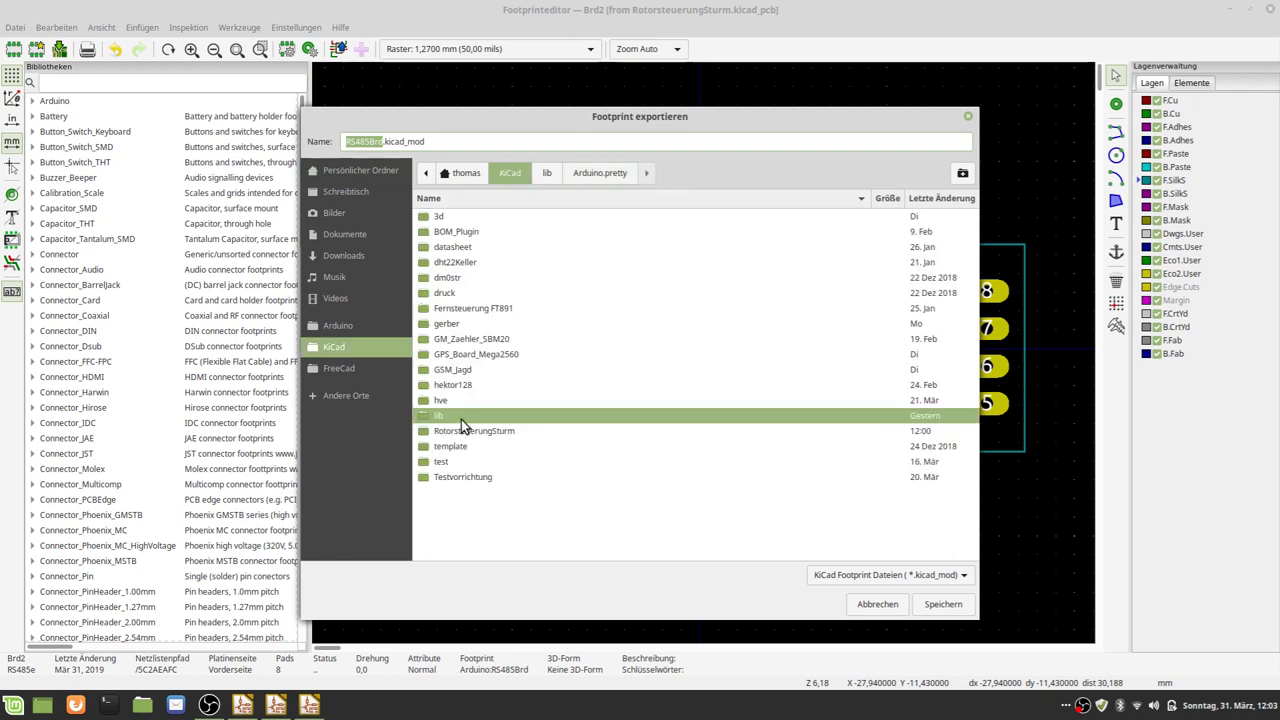
{"action": "double_click", "coordinate": [465, 423]}
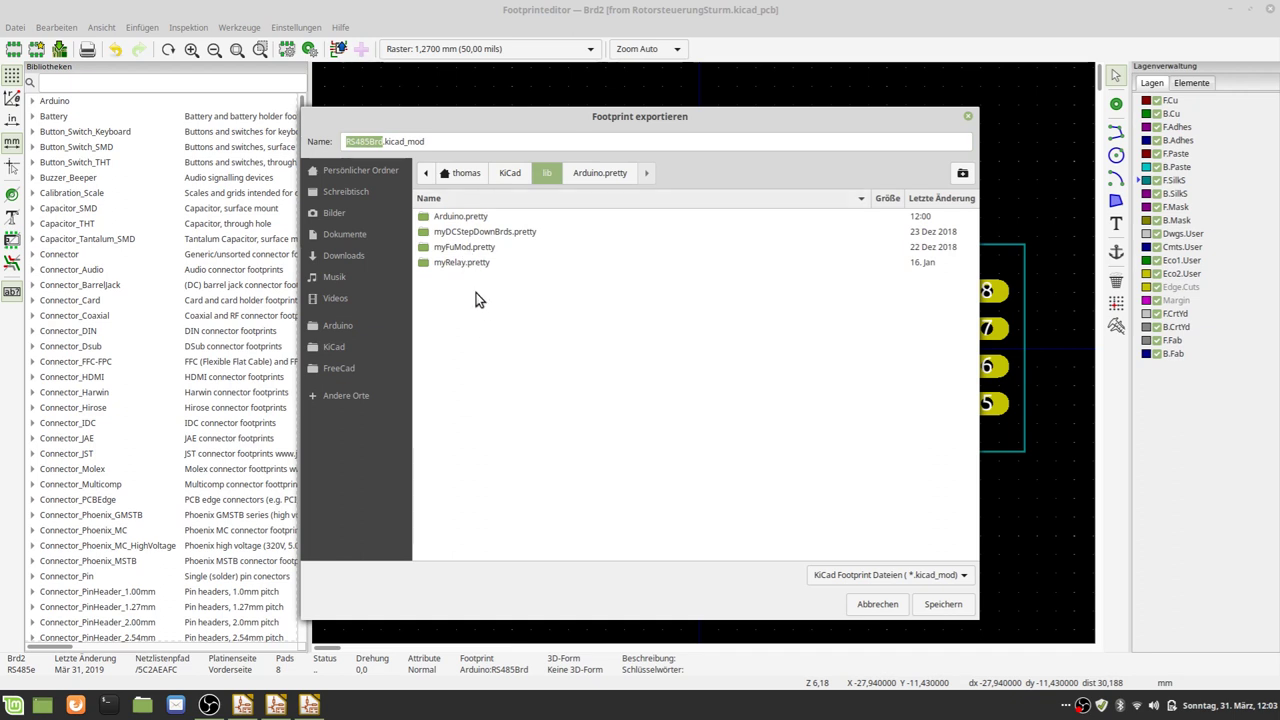
{"action": "left_click", "coordinate": [465, 220]}
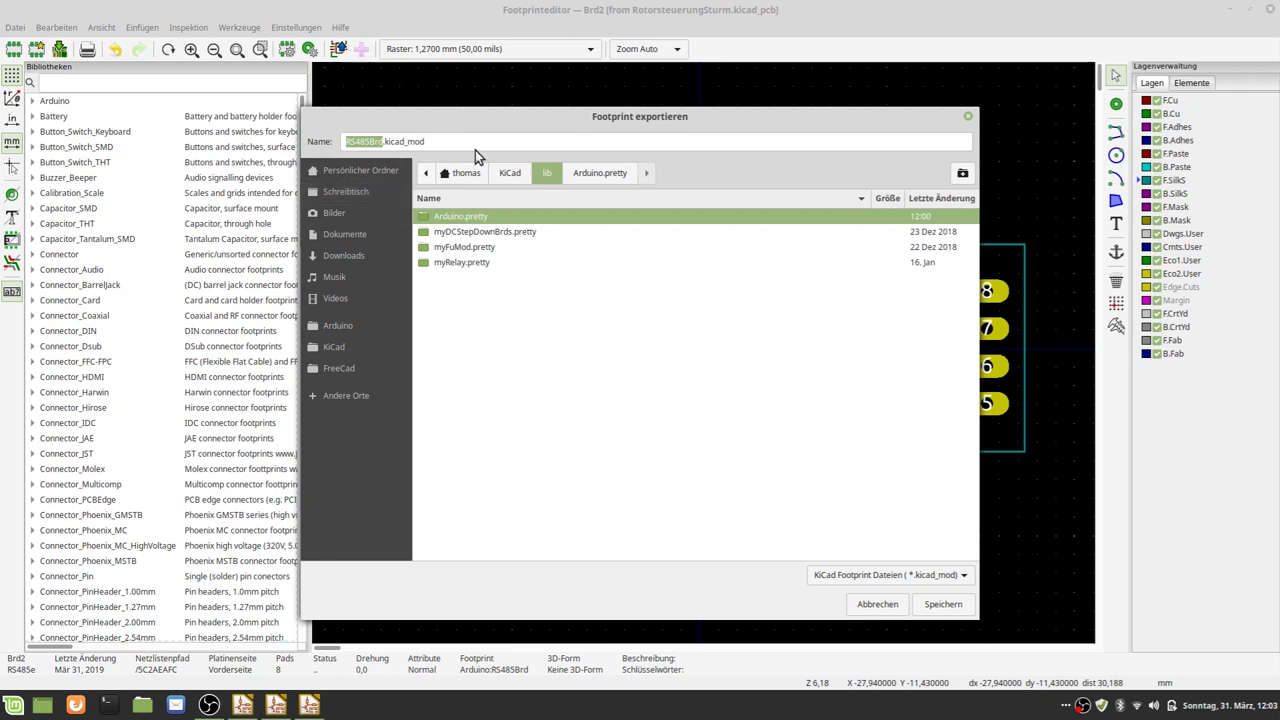
{"action": "double_click", "coordinate": [481, 221]}
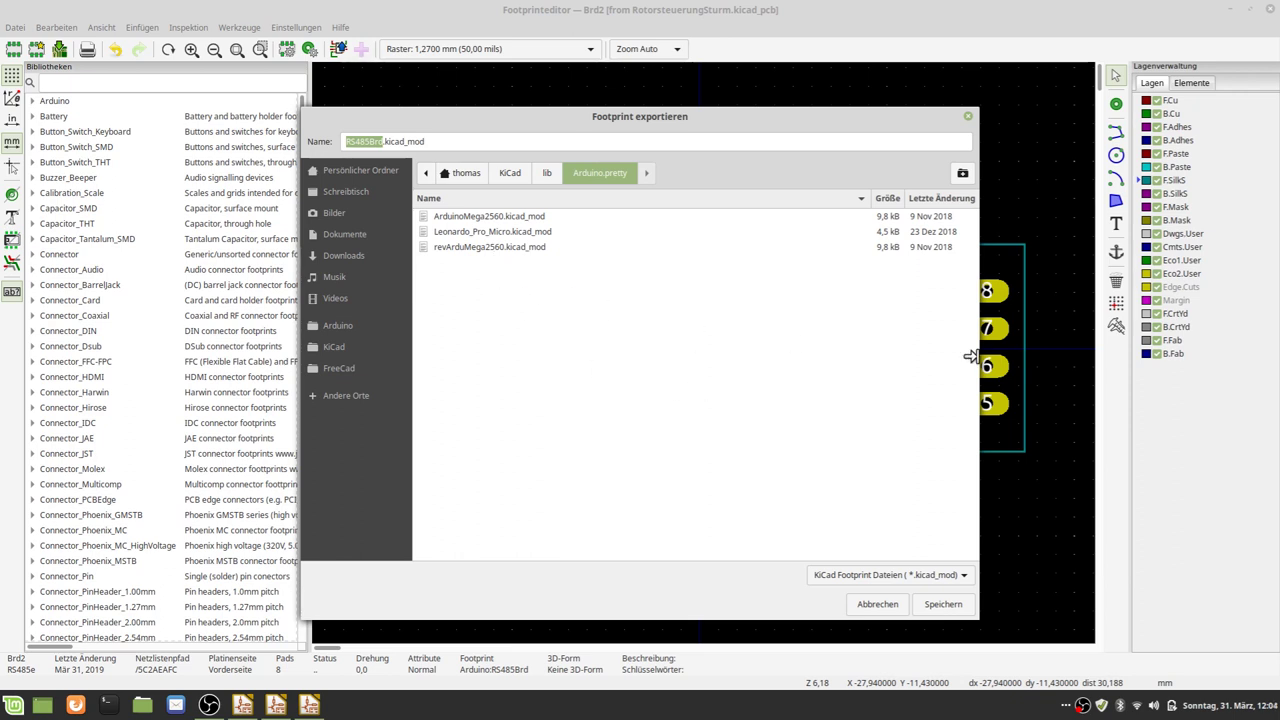
{"action": "left_click", "coordinate": [950, 611]}
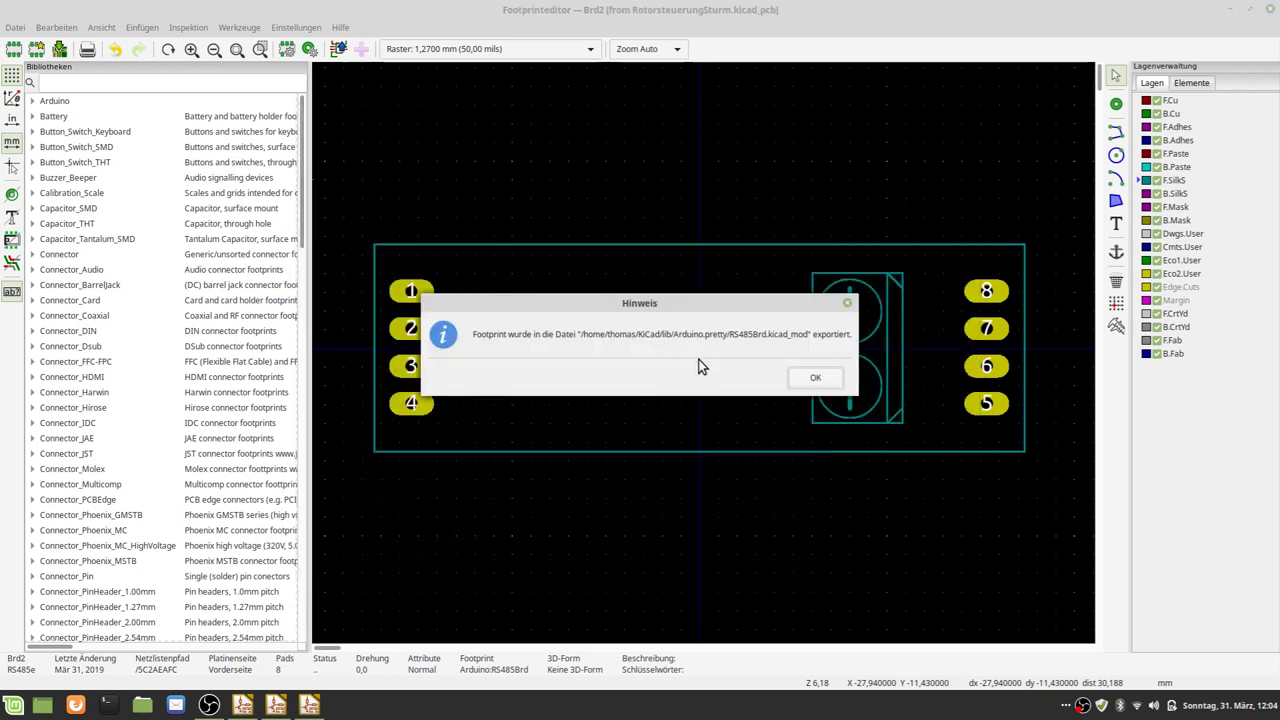
{"action": "left_click", "coordinate": [827, 380]}
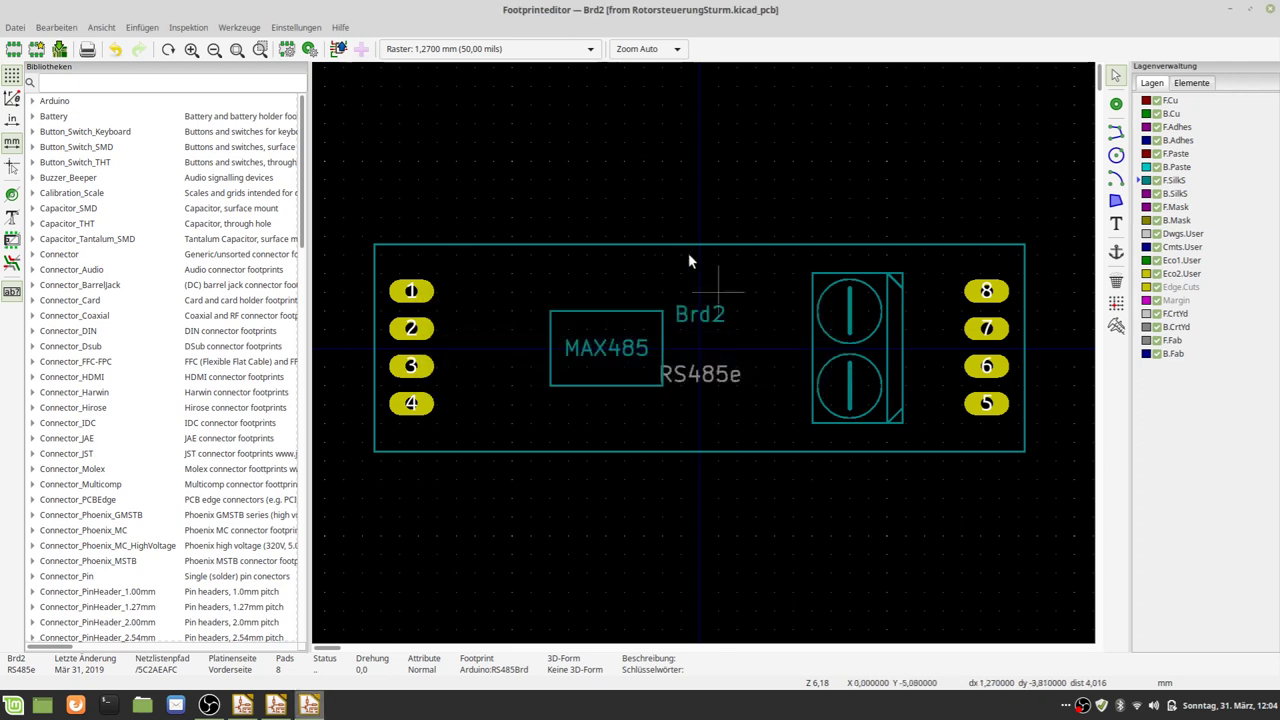
Close the footprint editor saving the footprint changes, and close the board layout discarding its changes
{"action": "left_click", "coordinate": [33, 102]}
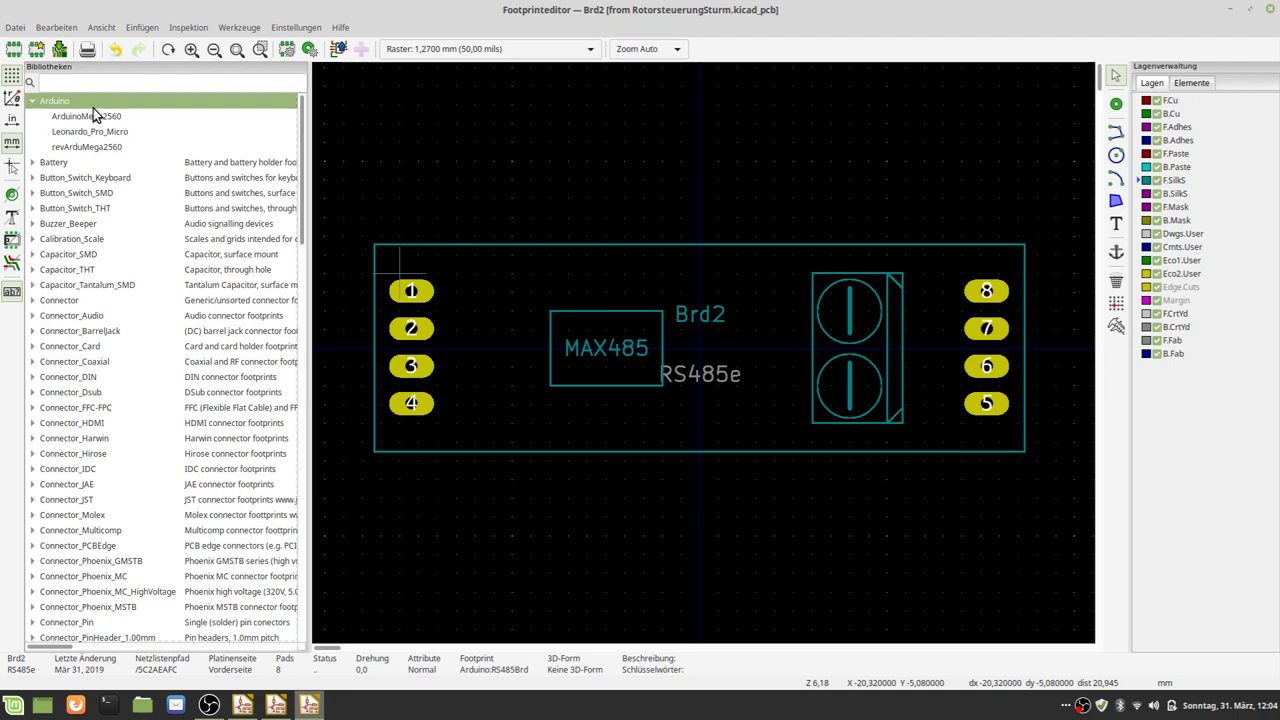
{"action": "left_click", "coordinate": [1270, 9]}
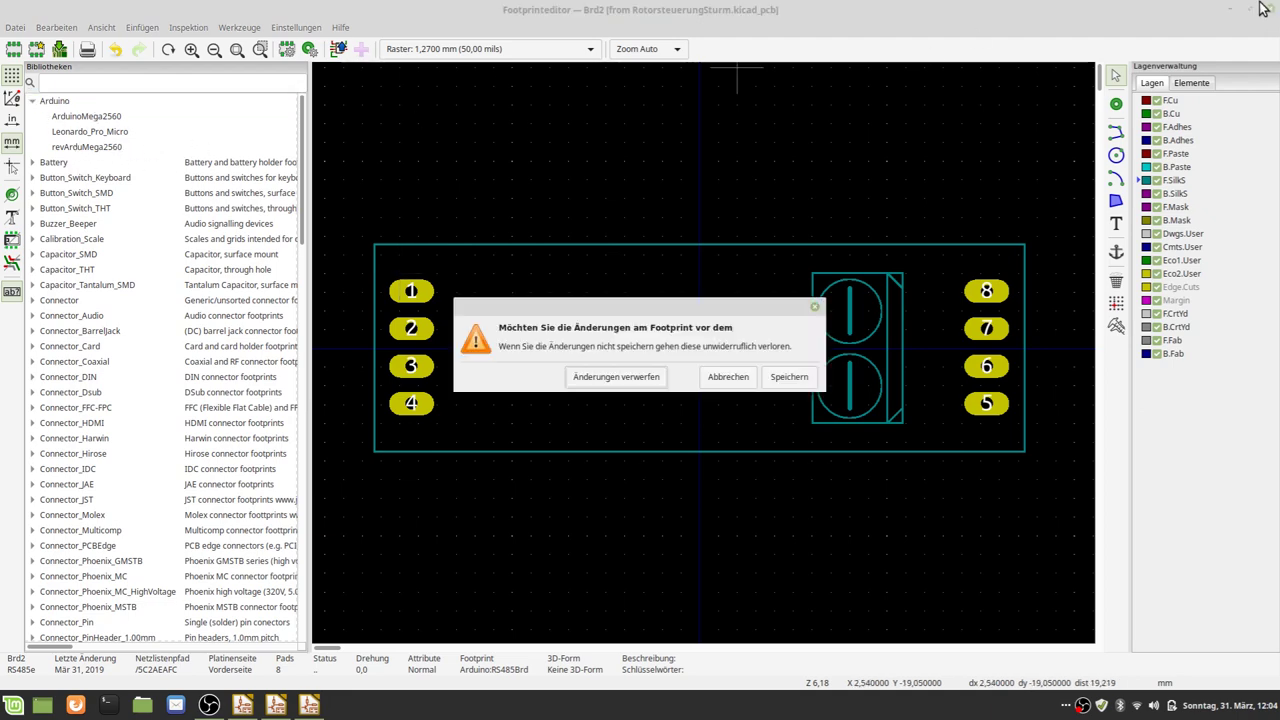
{"action": "left_click", "coordinate": [777, 376]}
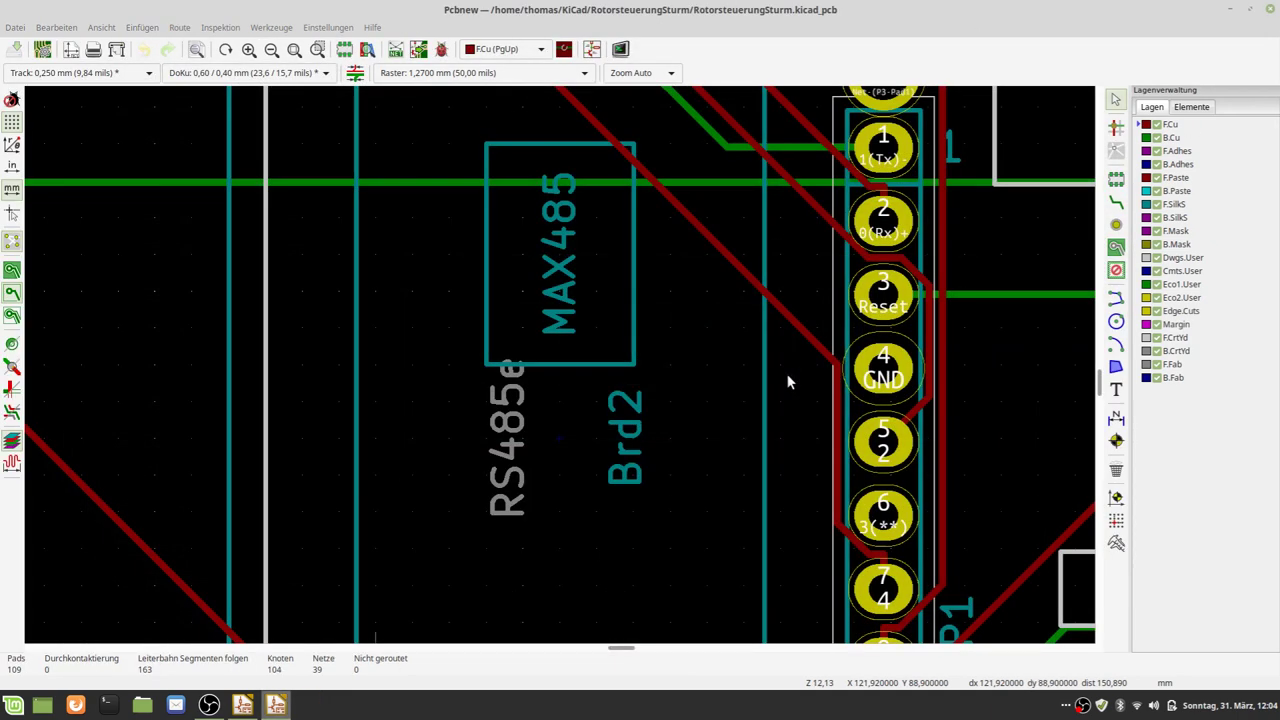
{"action": "left_click", "coordinate": [1271, 12]}
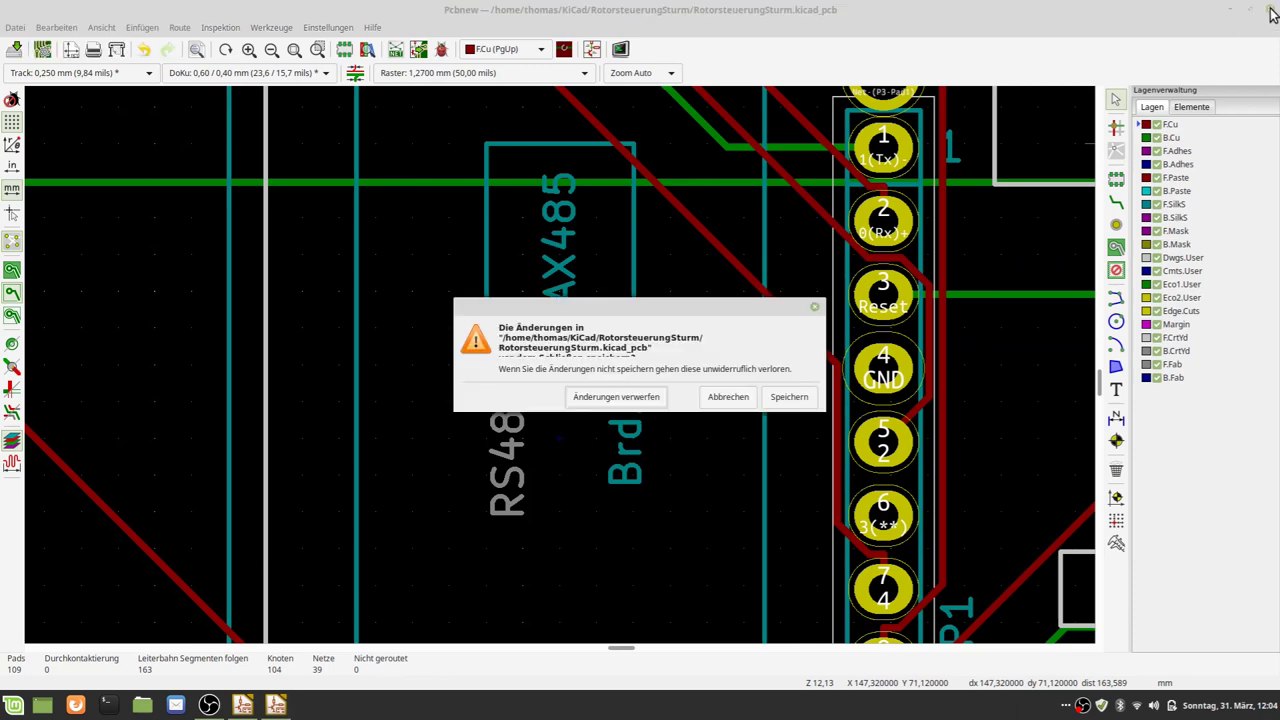
{"action": "left_click", "coordinate": [616, 397]}
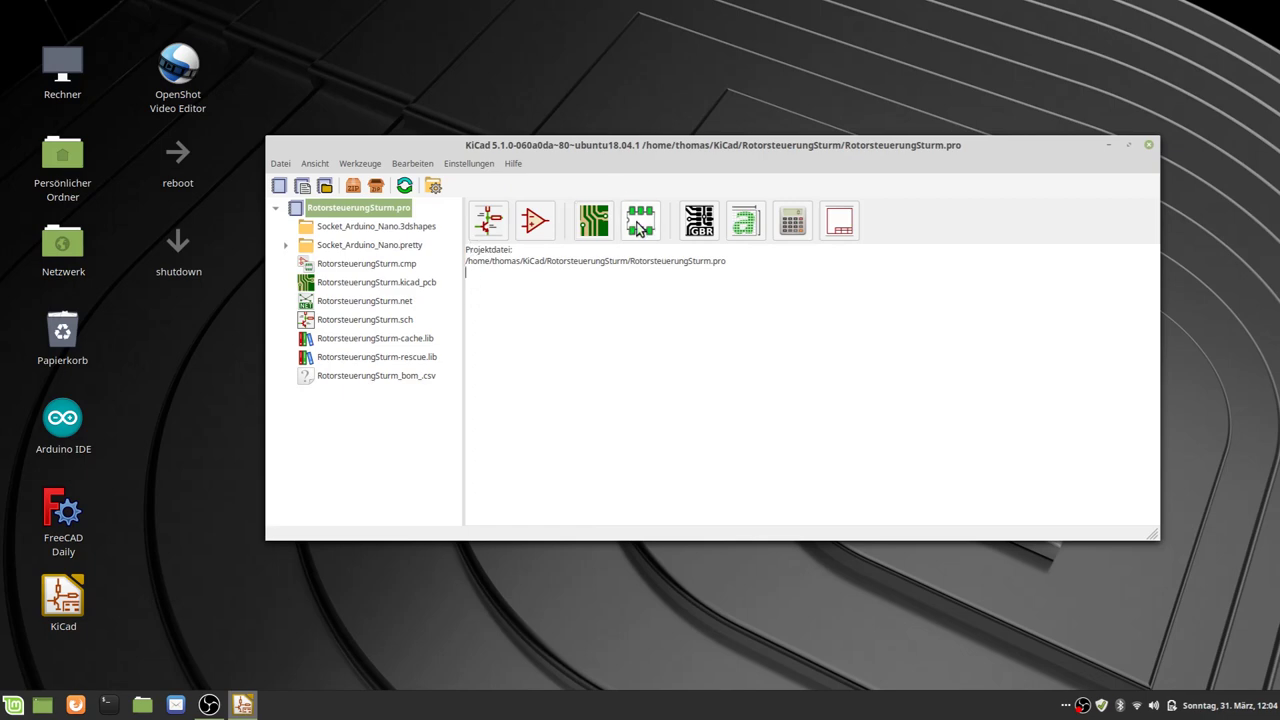
Reopen the footprint editor from the project manager and check the Arduino library for the exported RS485Brd footprint
{"action": "left_click", "coordinate": [640, 228]}
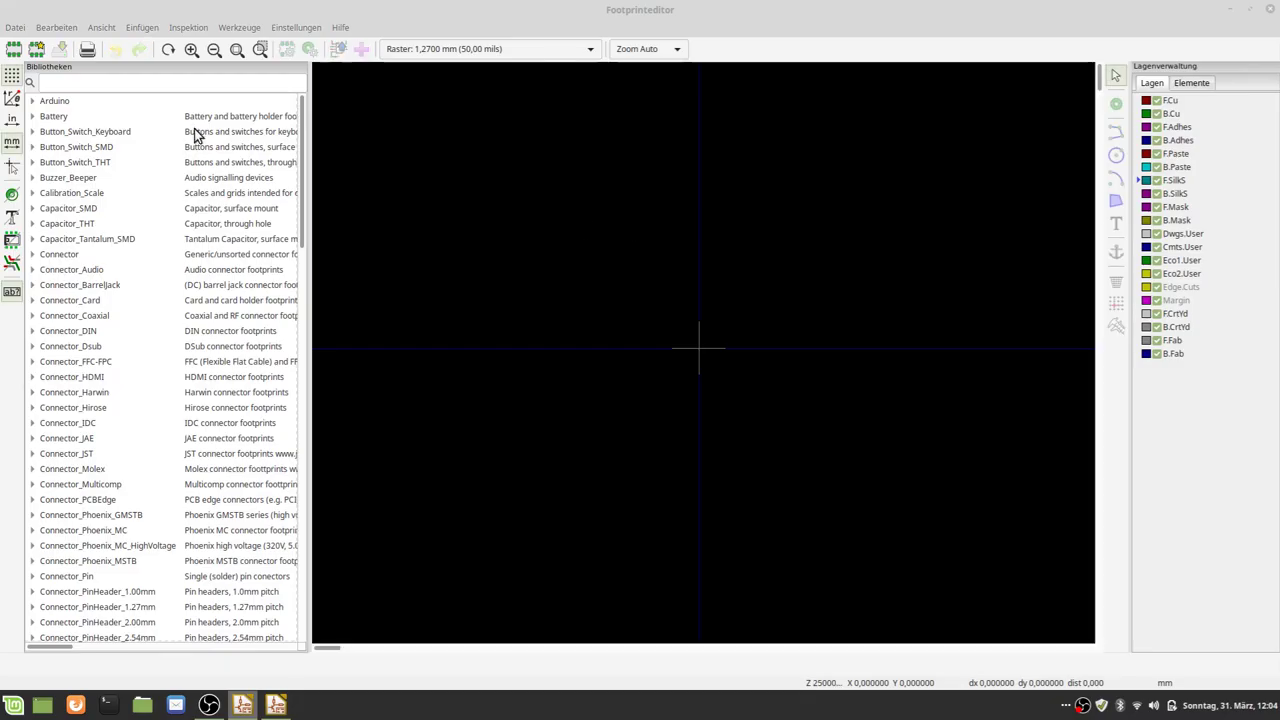
{"action": "left_click", "coordinate": [32, 102]}
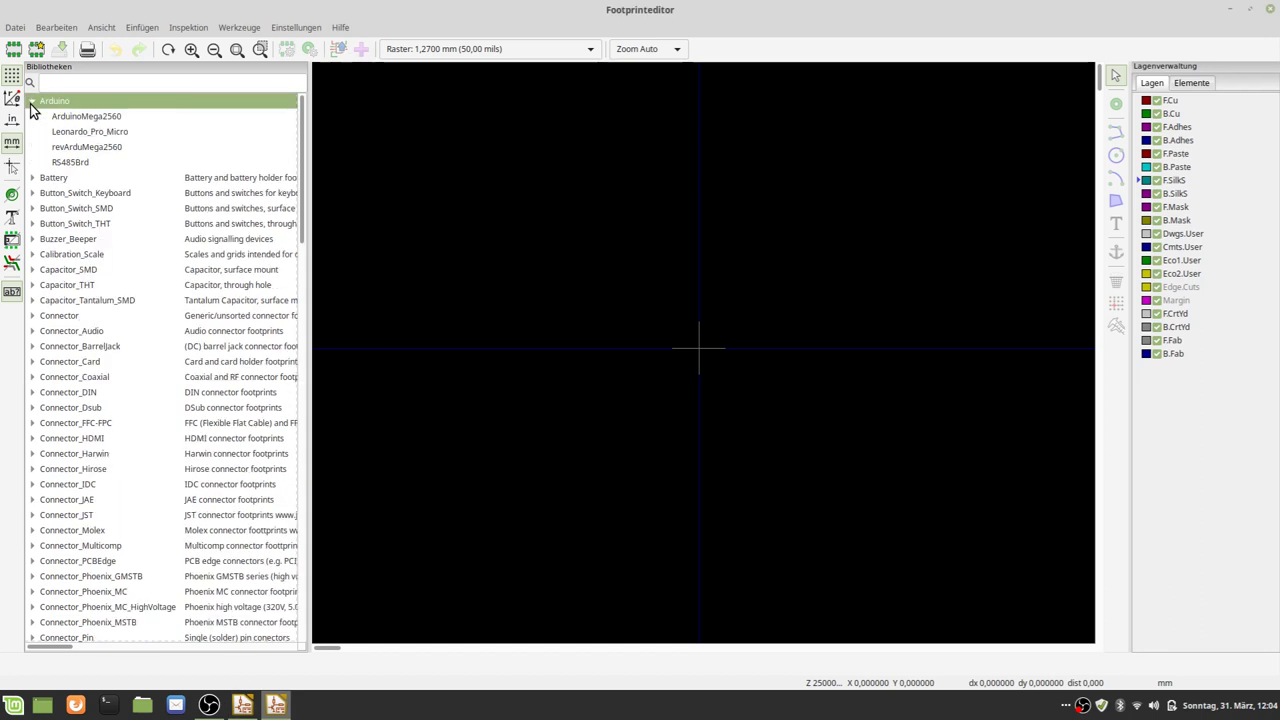
{"action": "left_click", "coordinate": [75, 164]}
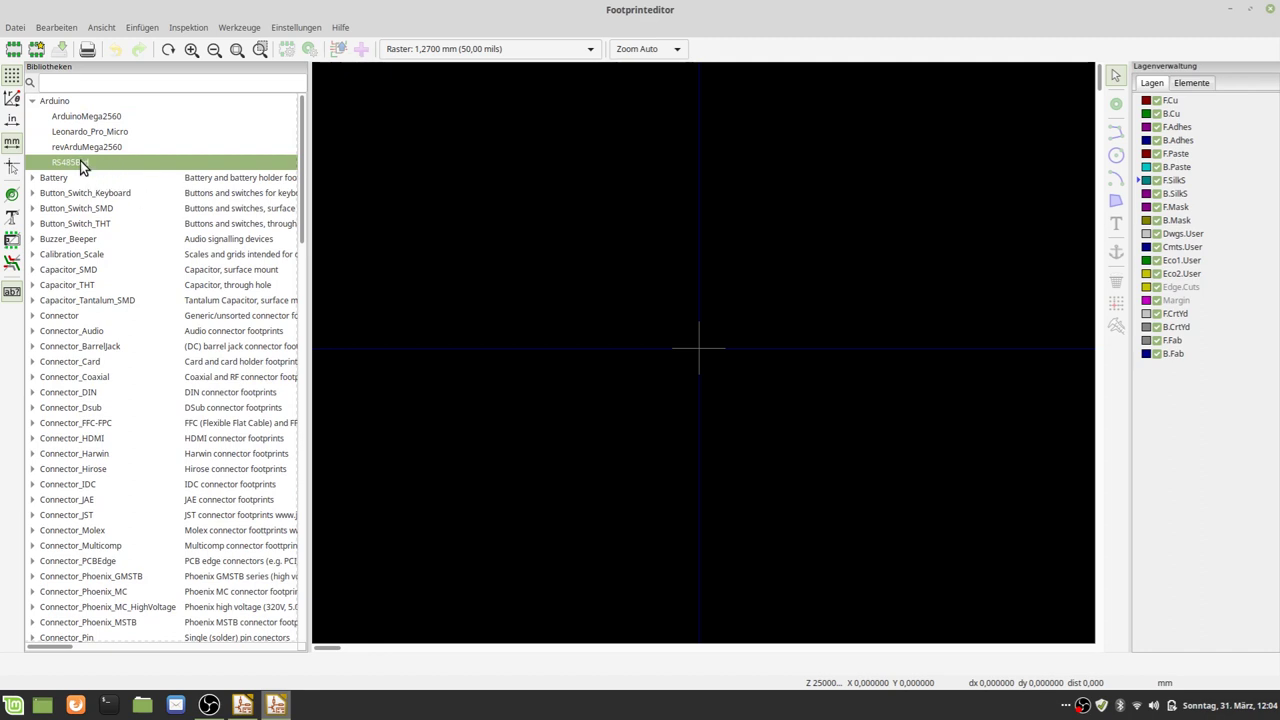
{"action": "left_click", "coordinate": [33, 101]}
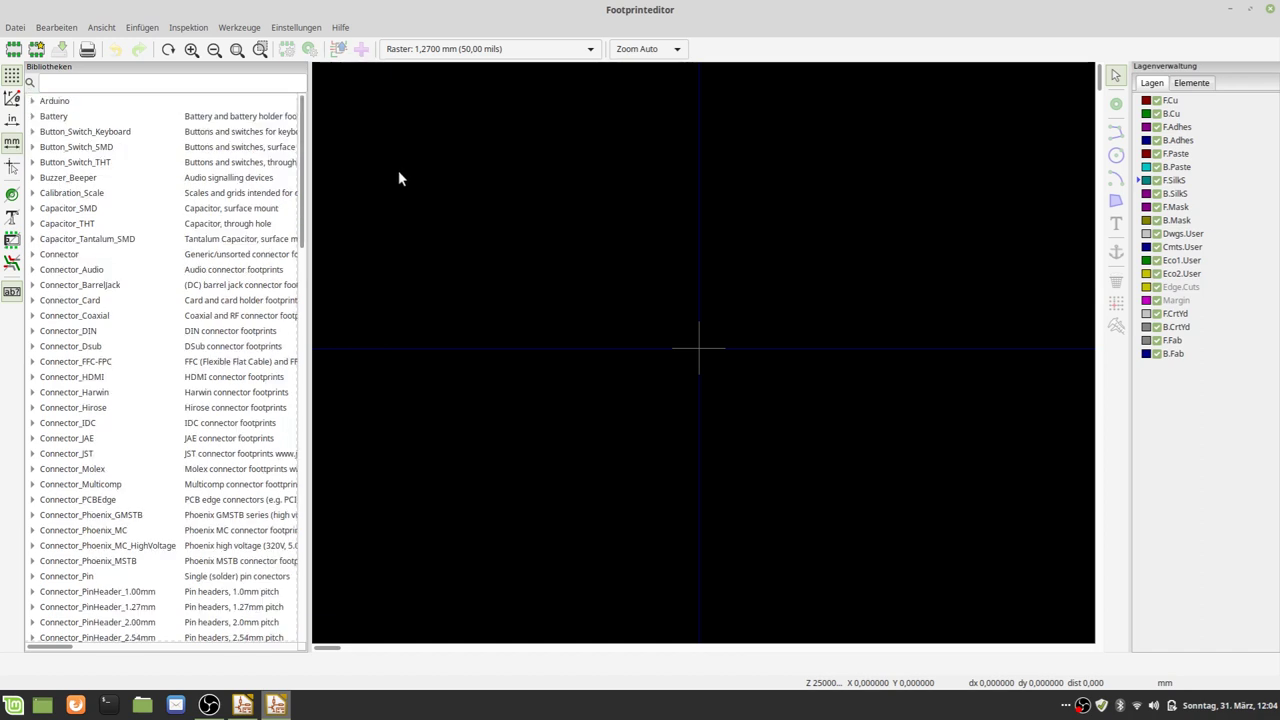
Close the footprint editor and the KiCad project manager, and open the KiCad/lib folder in the file manager
{"action": "left_click", "coordinate": [1271, 9]}
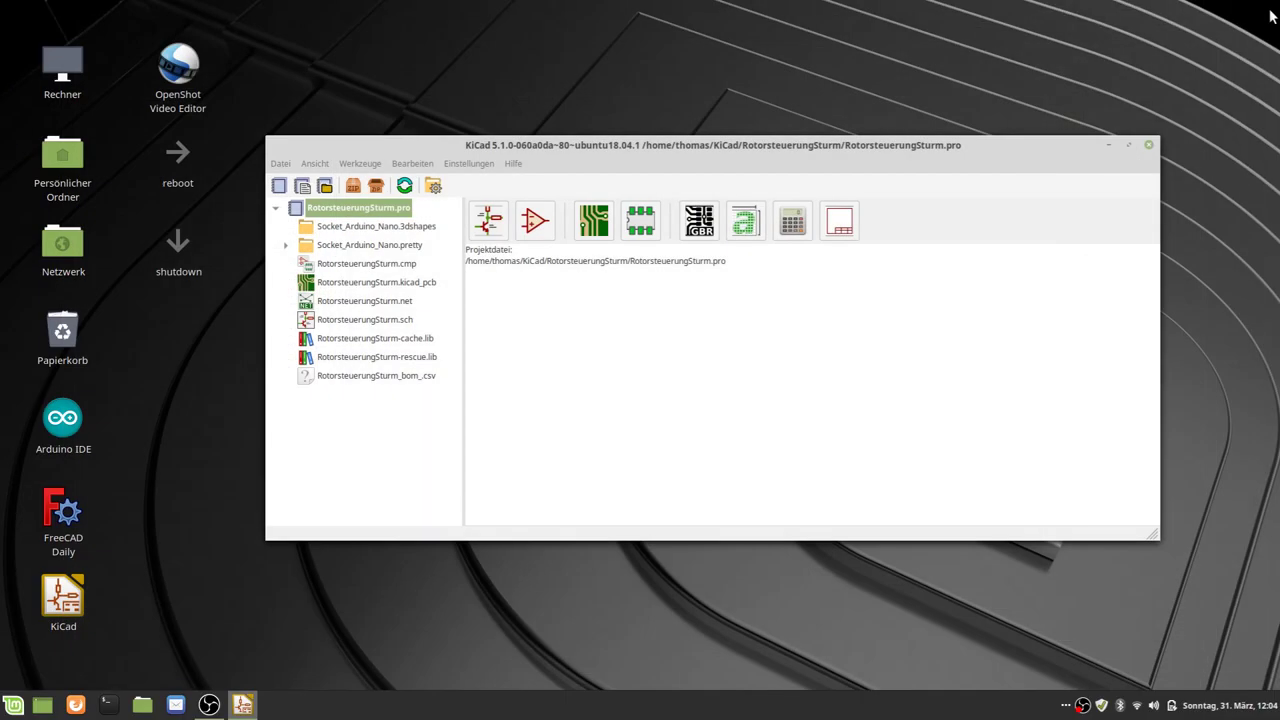
{"action": "left_click", "coordinate": [1149, 147]}
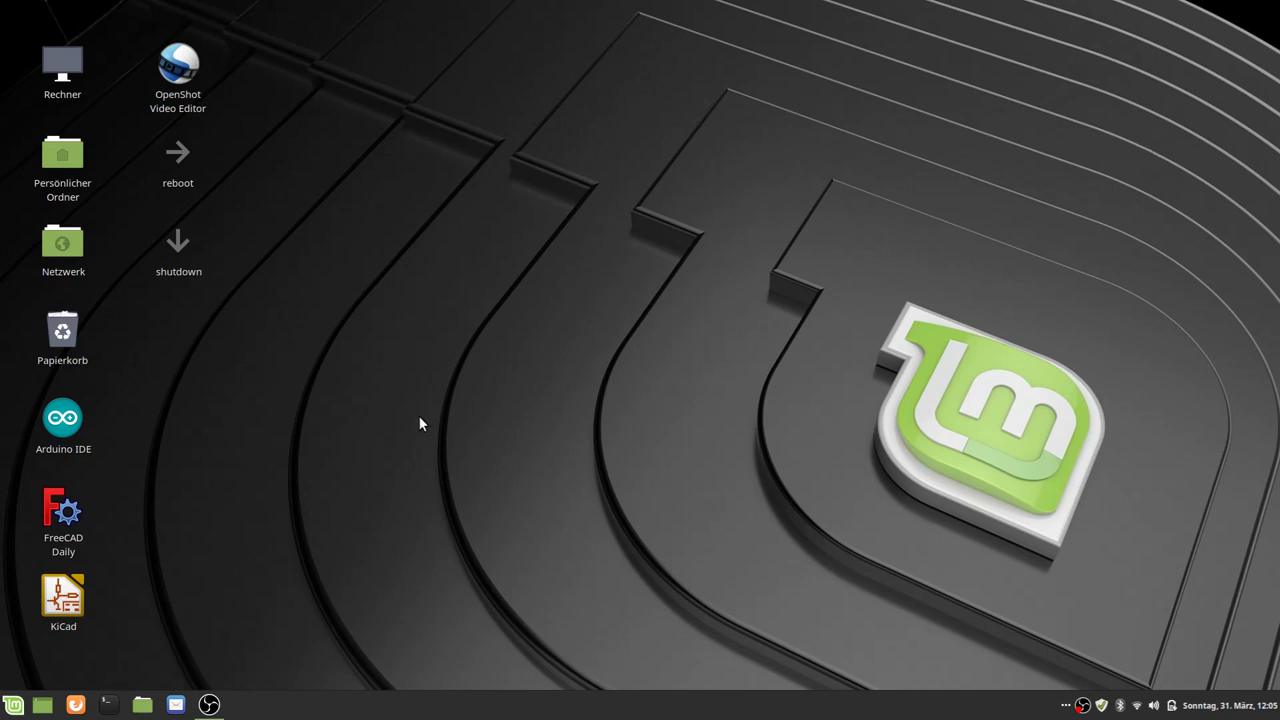
{"action": "left_click", "coordinate": [143, 707]}
{"action": "left_click", "coordinate": [1025, 148]}
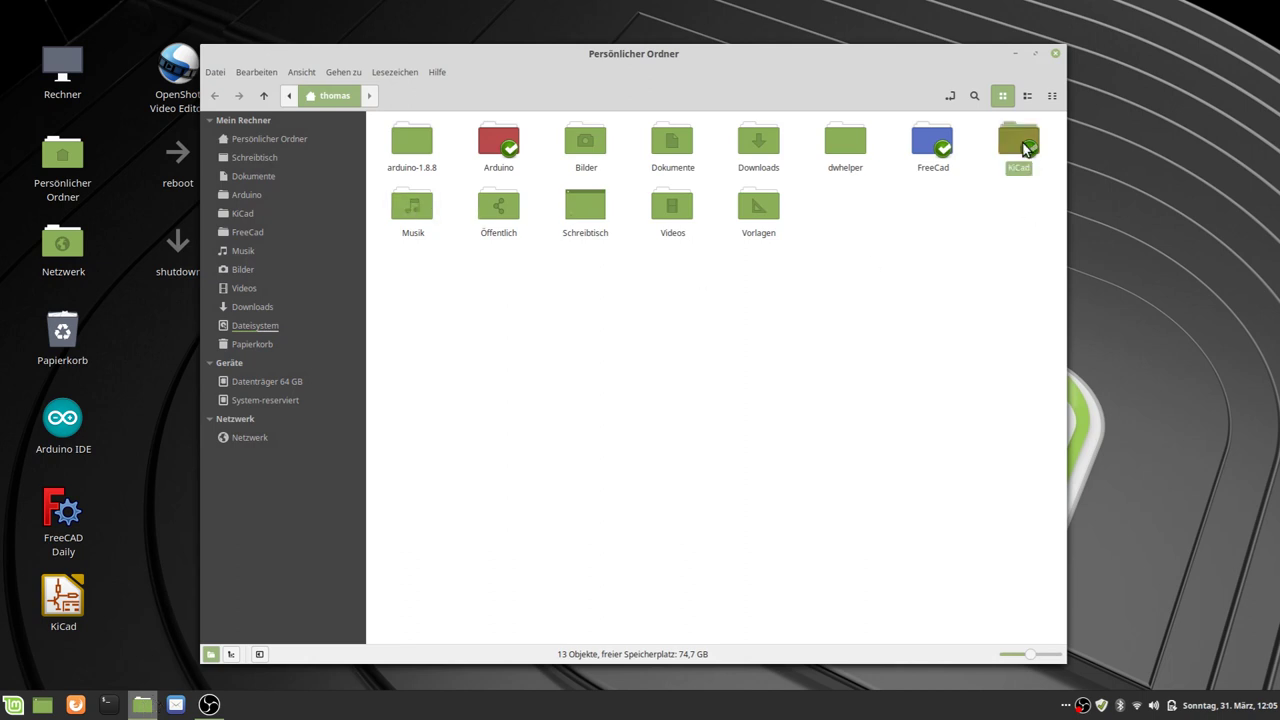
{"action": "double_click", "coordinate": [1023, 145]}
{"action": "double_click", "coordinate": [857, 214]}
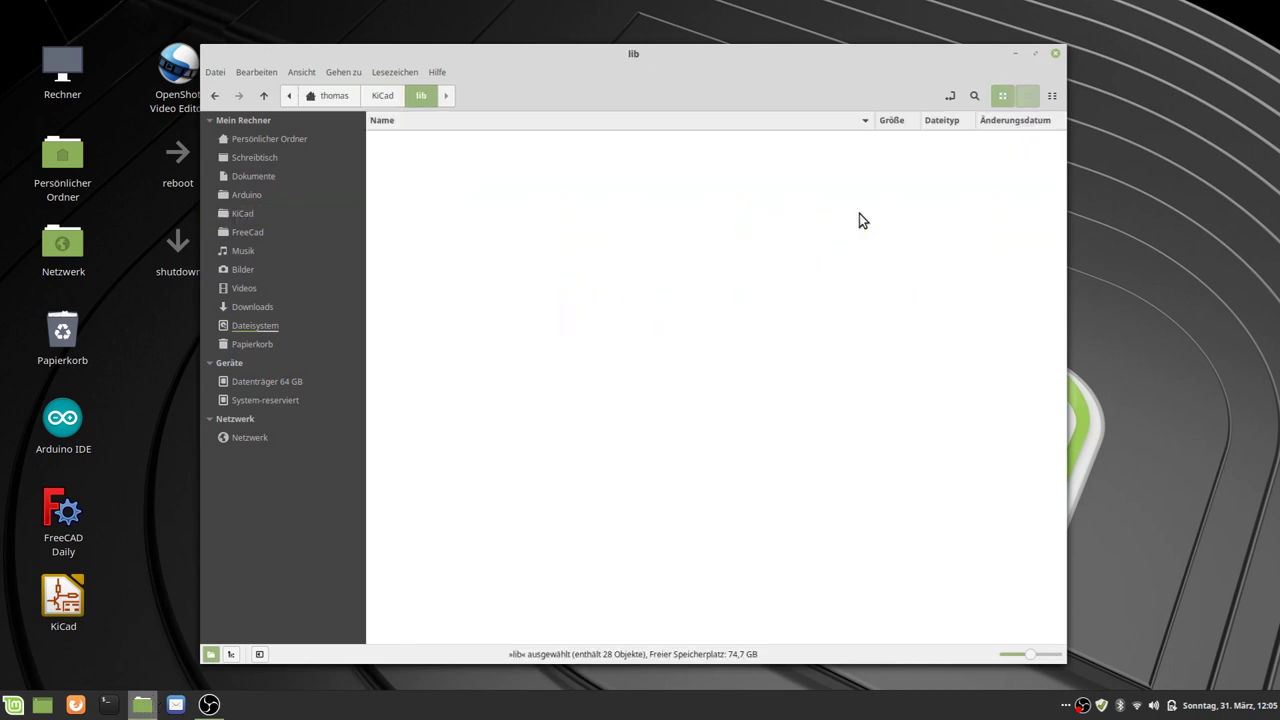
Create a folder named tutorial.pretty in KiCad/lib, look inside it and close the file manager
{"action": "left_click", "coordinate": [409, 146]}
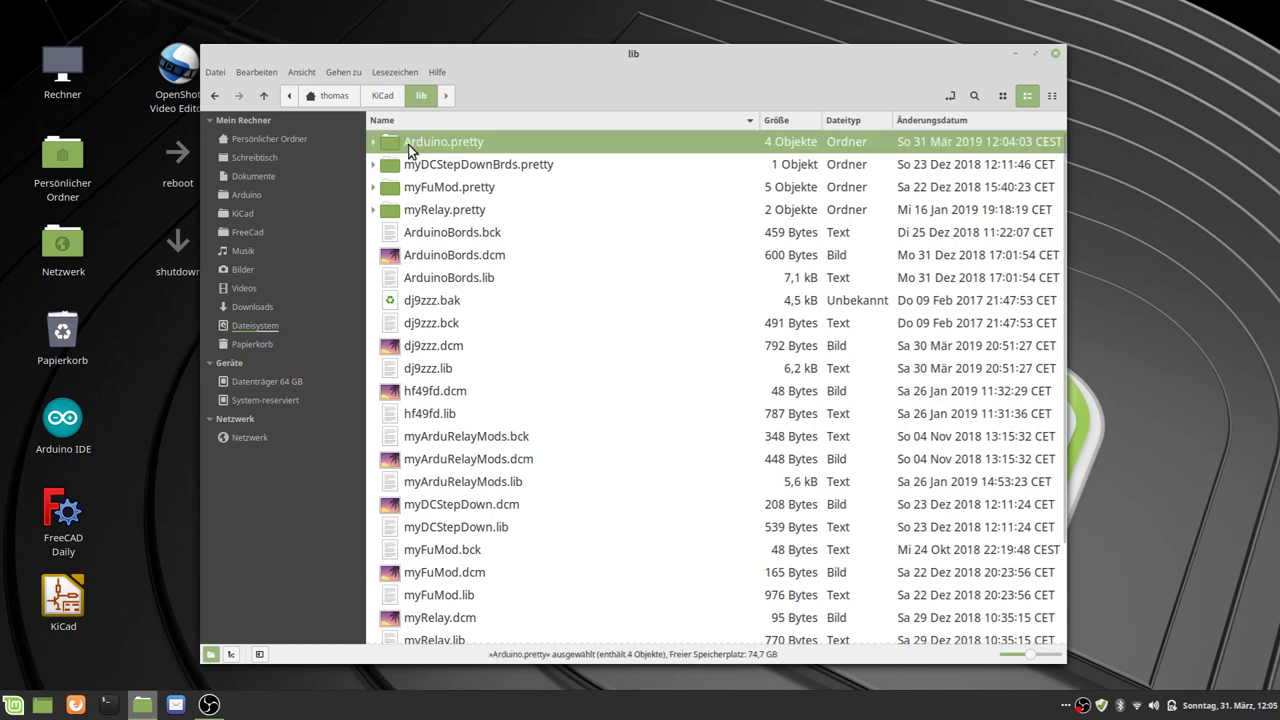
{"action": "left_click", "coordinate": [687, 302]}
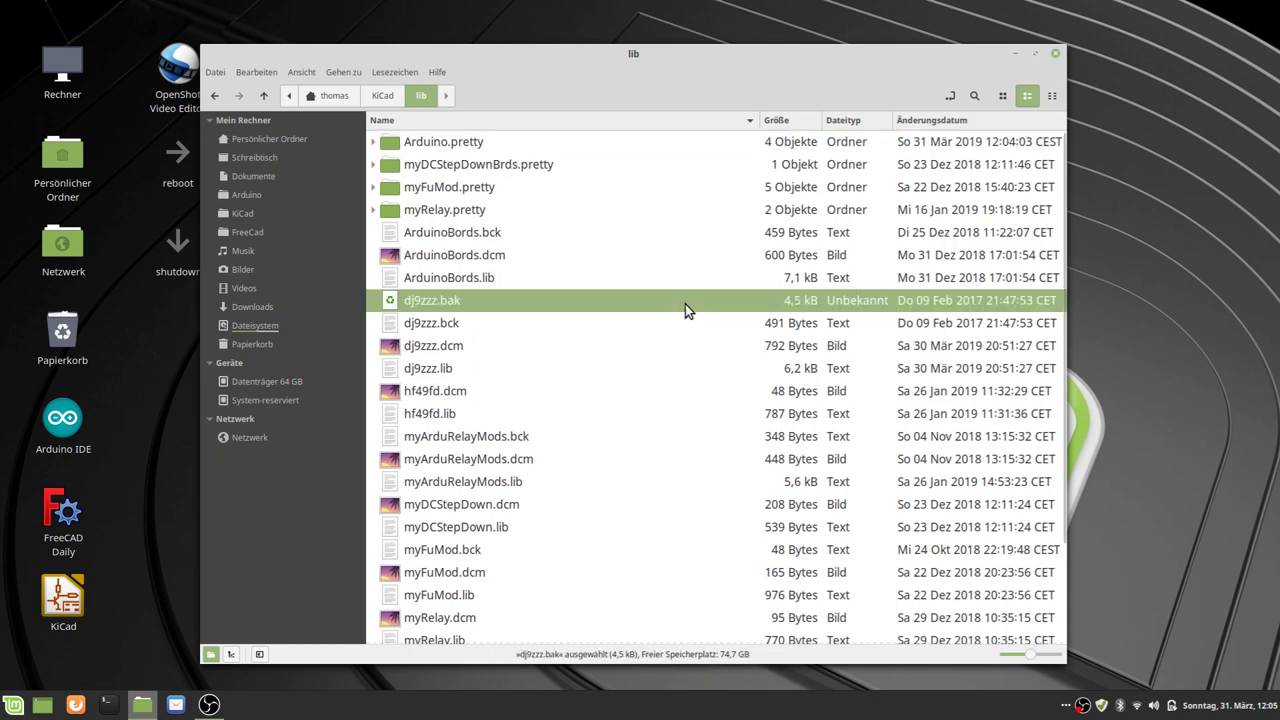
{"action": "right_click", "coordinate": [742, 237]}
{"action": "left_click", "coordinate": [790, 247]}
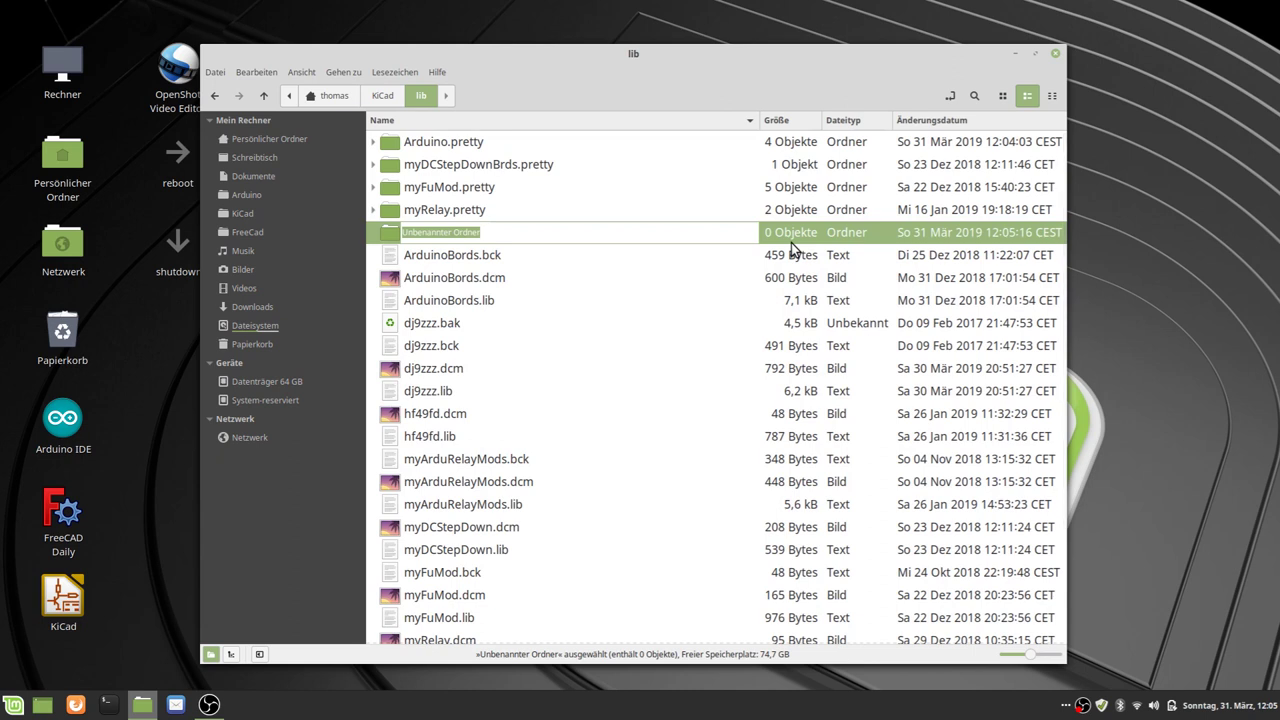
{"action": "type", "text": "tutorial.pretty"}
{"action": "key", "text": "Return"}
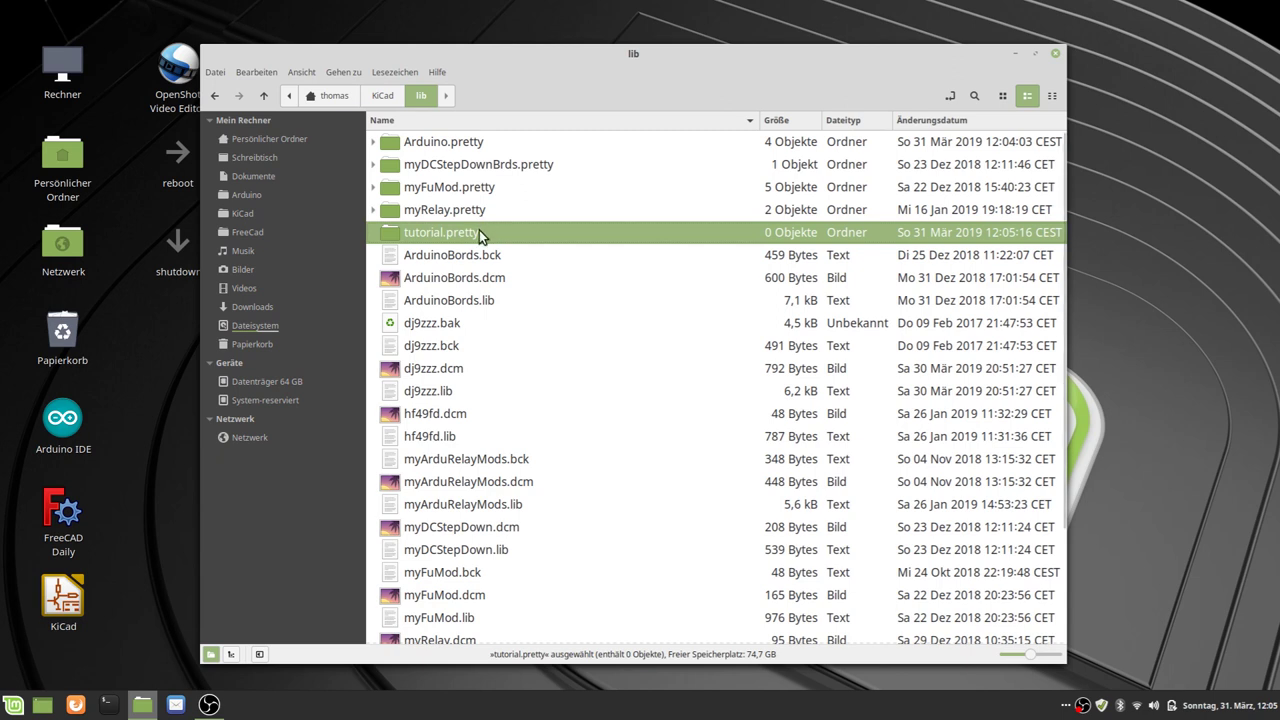
{"action": "double_click", "coordinate": [442, 240]}
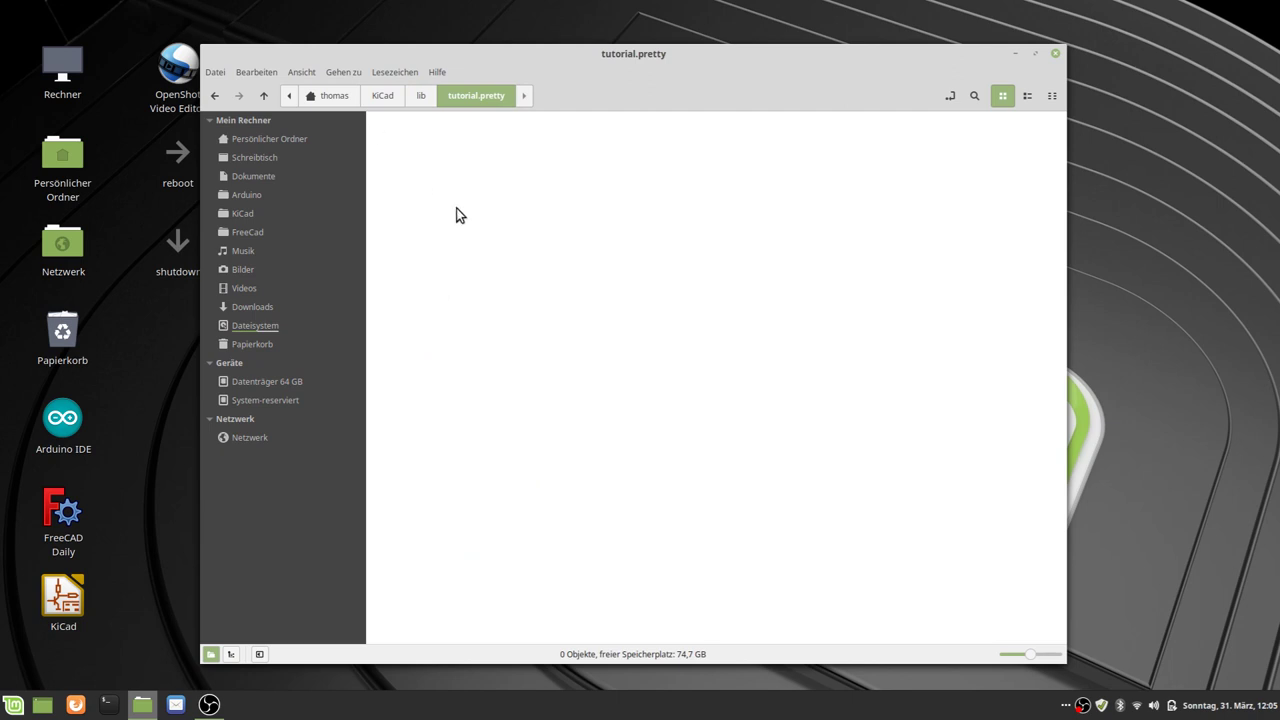
{"action": "left_click", "coordinate": [1055, 53]}
Start KiCad, open the RotorsteuerungSturm board layout and open its Brd2 RS485 module in the footprint editor
{"action": "double_click", "coordinate": [63, 597]}
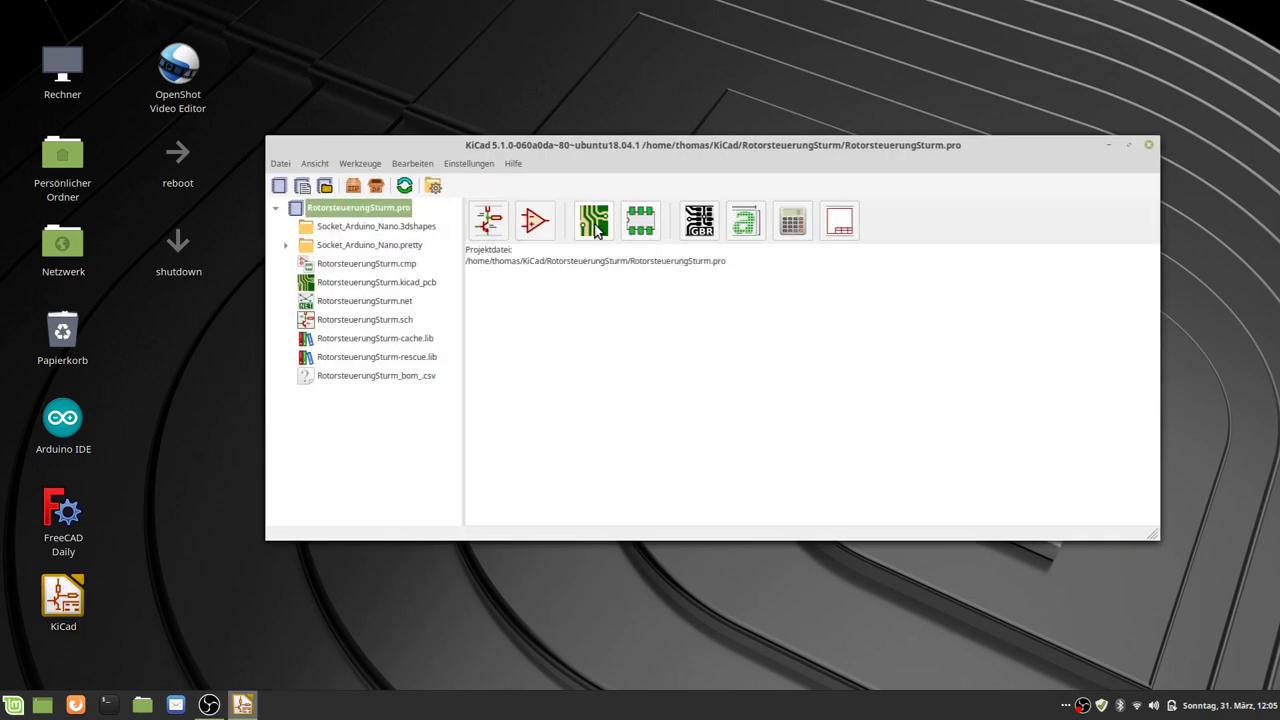
{"action": "left_click", "coordinate": [595, 224]}
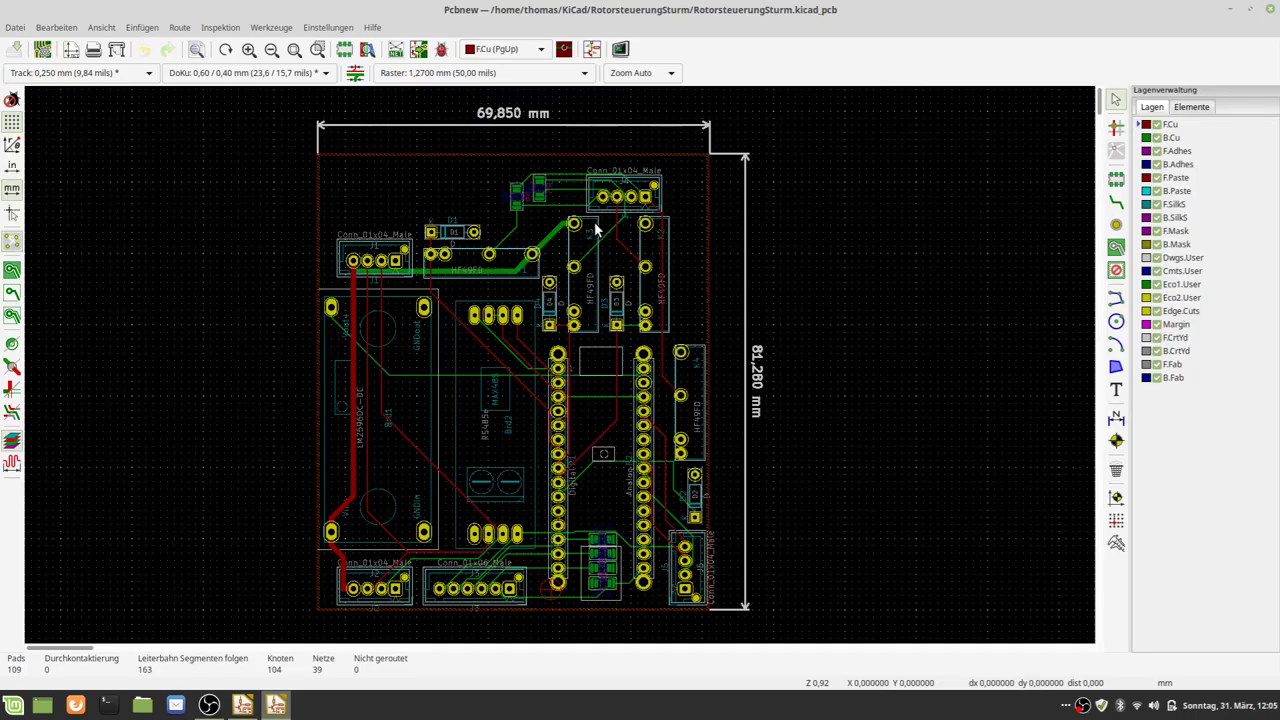
{"action": "left_click", "coordinate": [487, 450]}
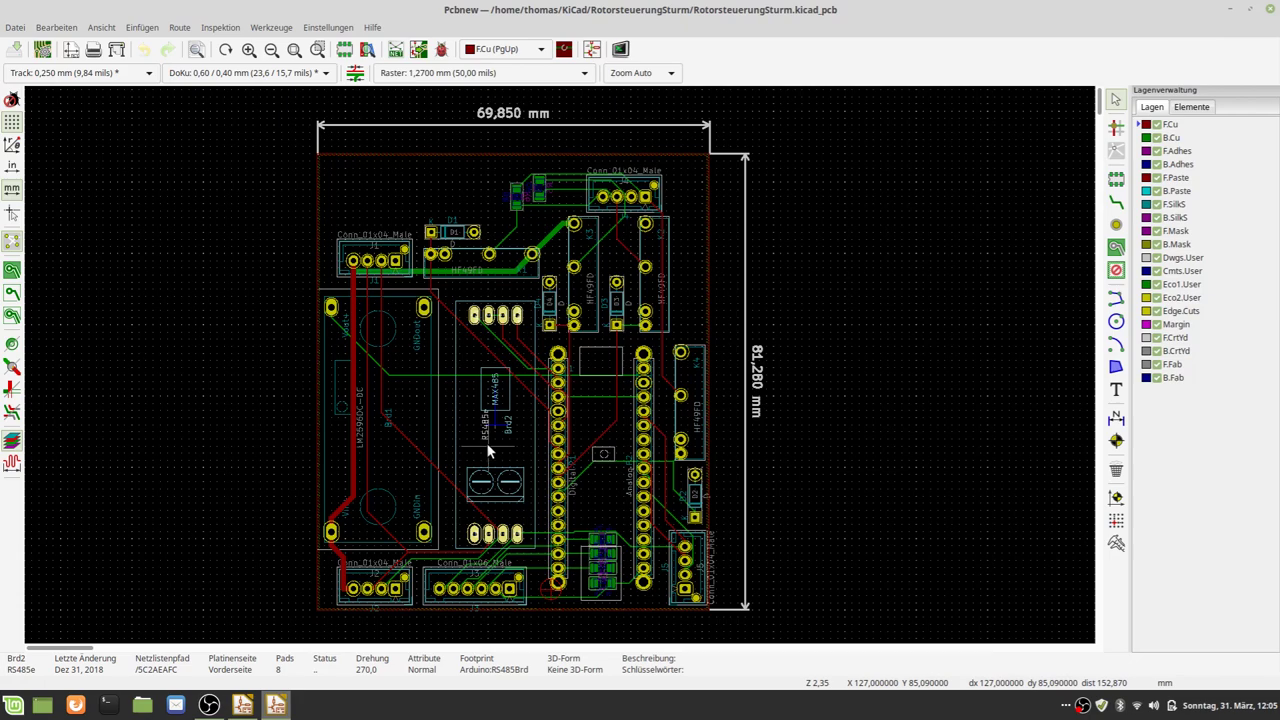
{"action": "key", "text": "ctrl+e"}
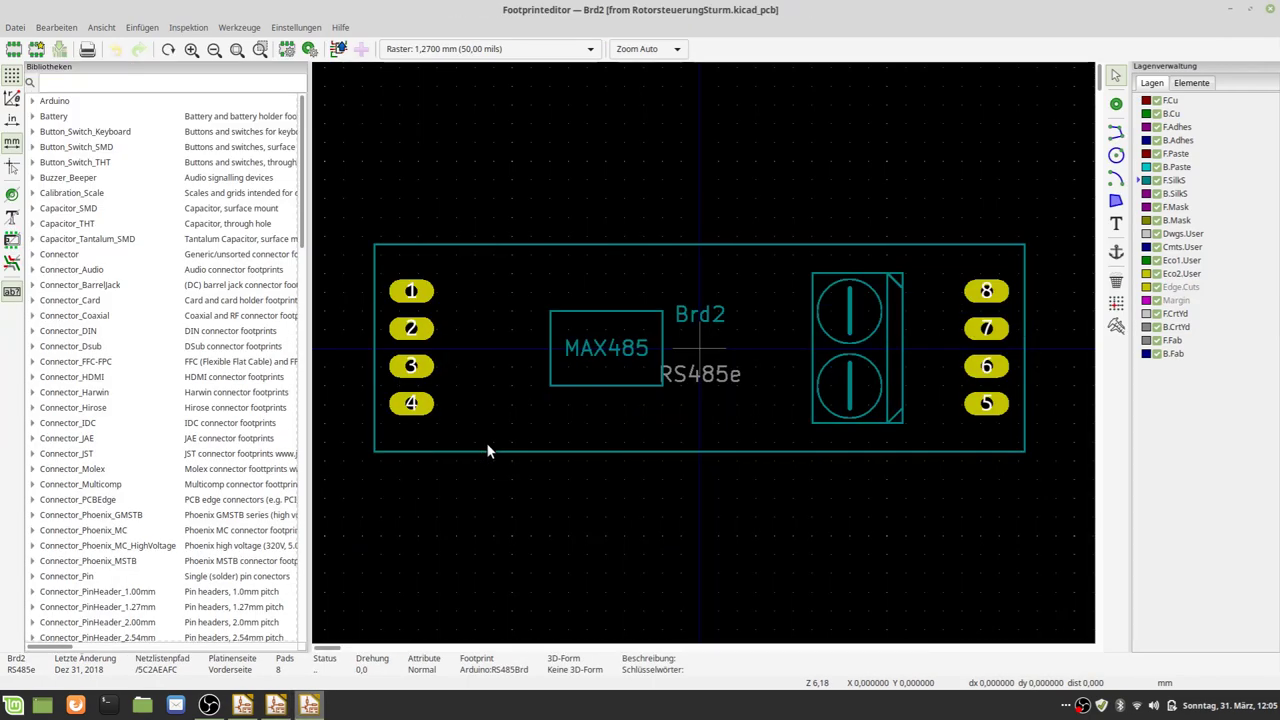
Export the Brd2 footprint as RS485Brd.kicad_mod into the tutorial.pretty folder under KiCad/lib
{"action": "left_click", "coordinate": [13, 28]}
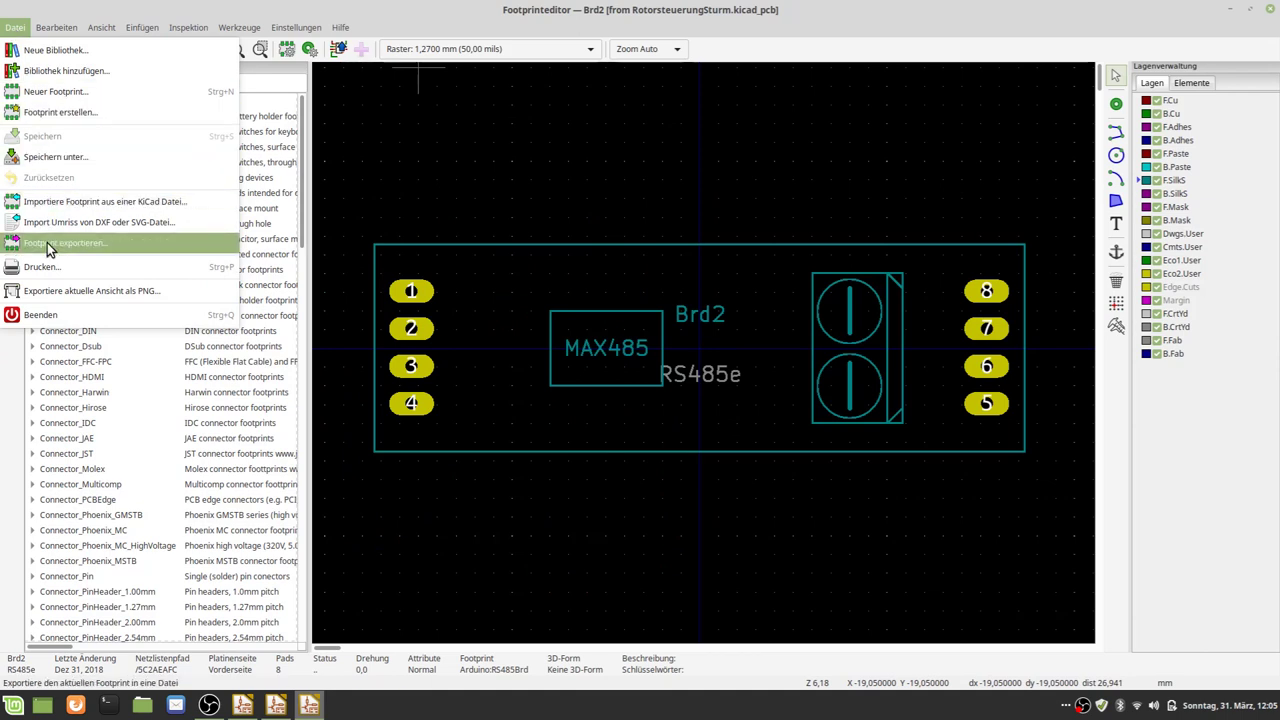
{"action": "left_click", "coordinate": [46, 243]}
{"action": "left_click", "coordinate": [547, 174]}
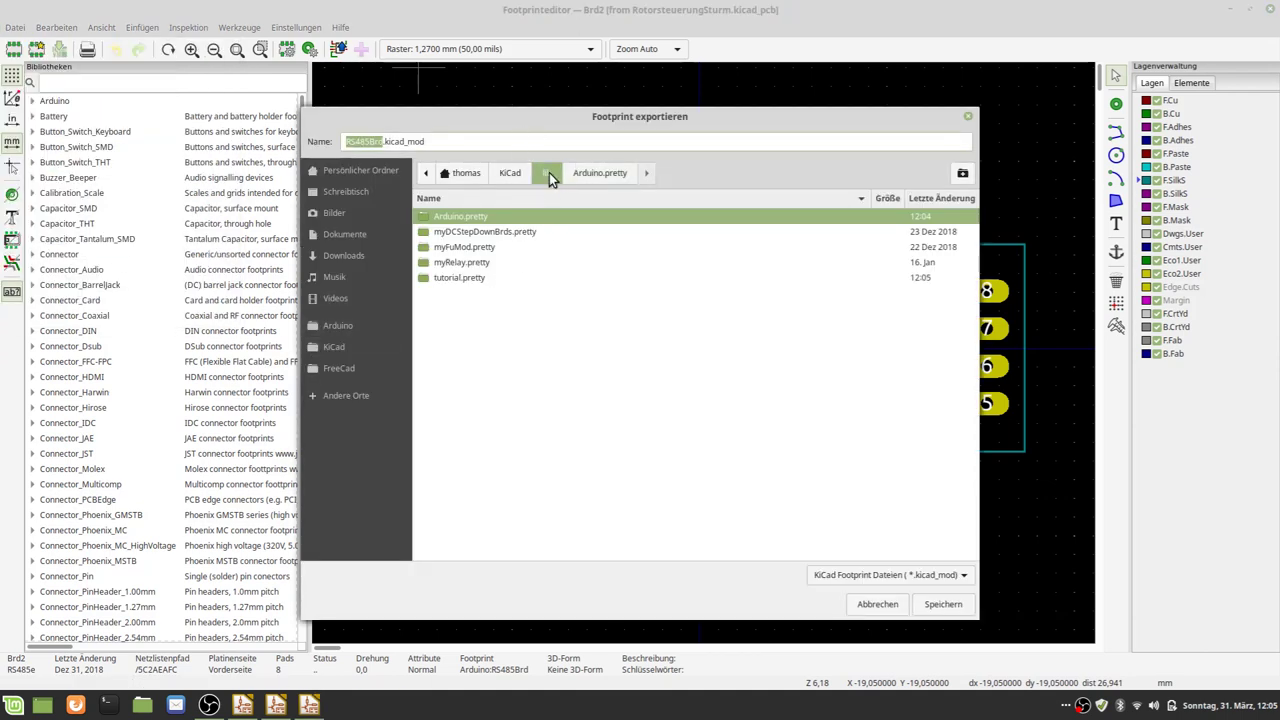
{"action": "double_click", "coordinate": [480, 279]}
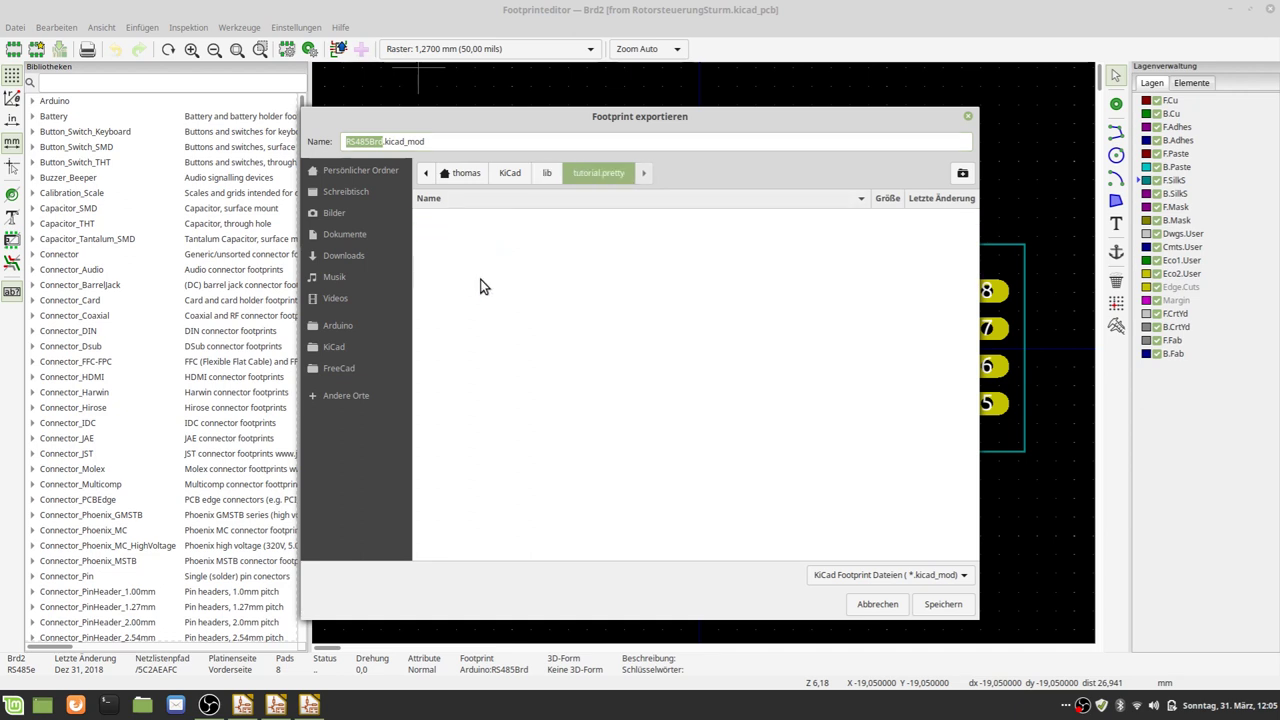
{"action": "left_click", "coordinate": [938, 604]}
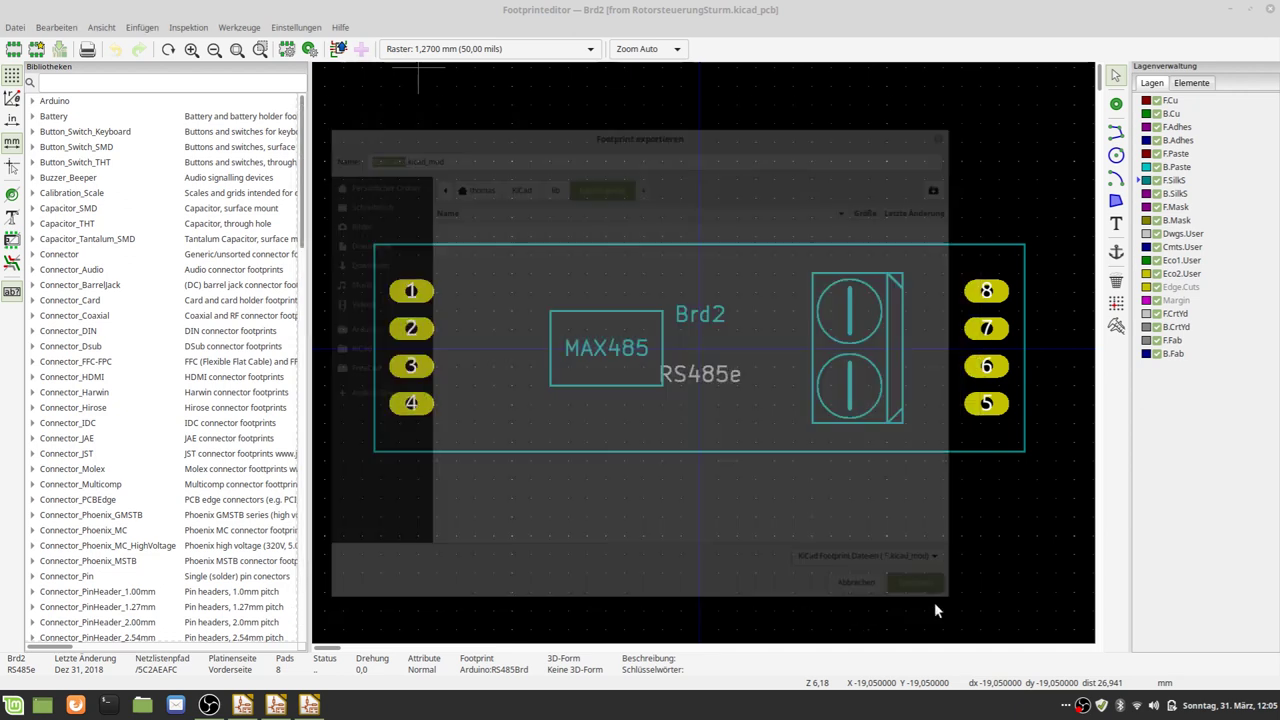
{"action": "left_click", "coordinate": [814, 378]}
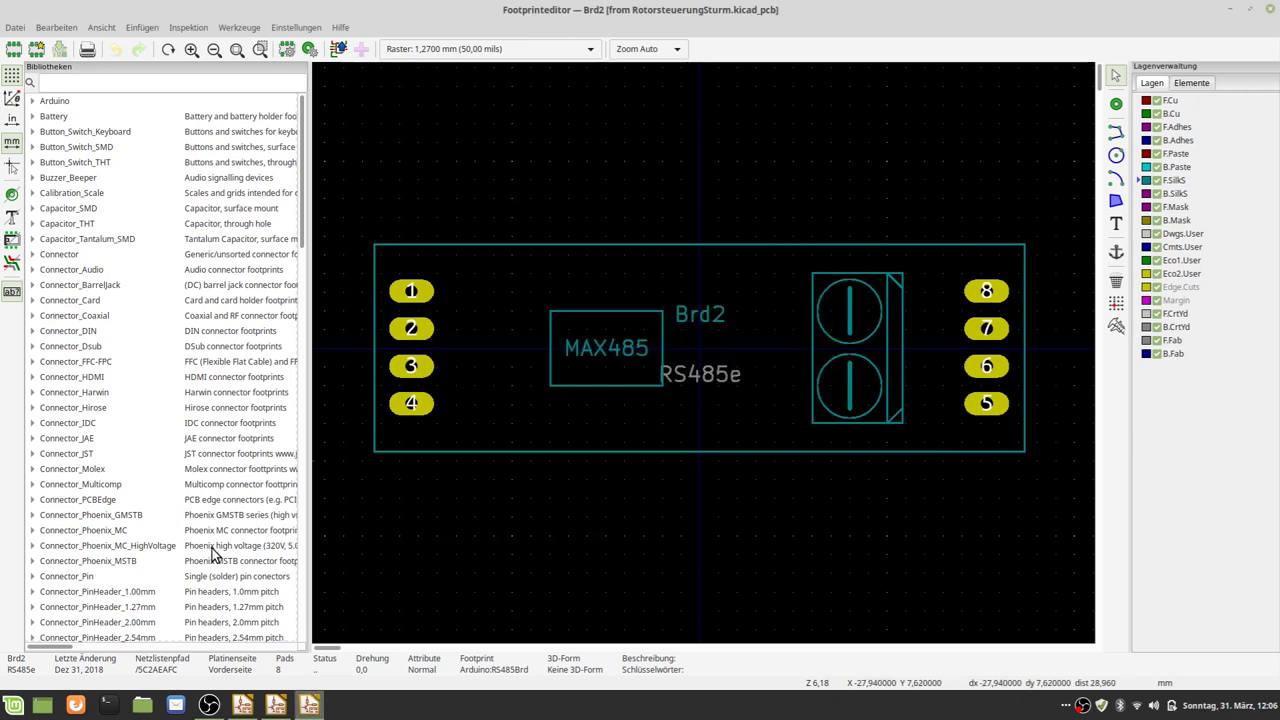
Check the tutorial.pretty folder under KiCad/lib in the file manager for the exported RS485Brd.kicad_mod file
{"action": "left_click", "coordinate": [146, 705]}
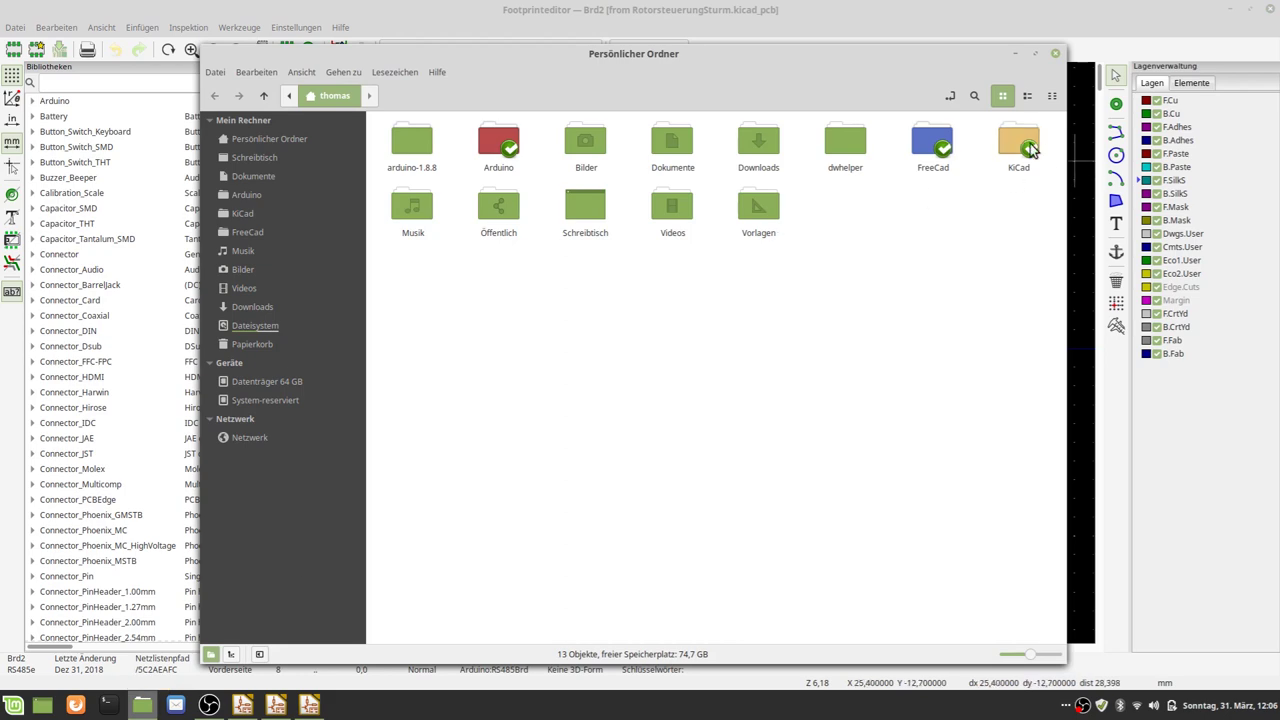
{"action": "double_click", "coordinate": [1030, 148]}
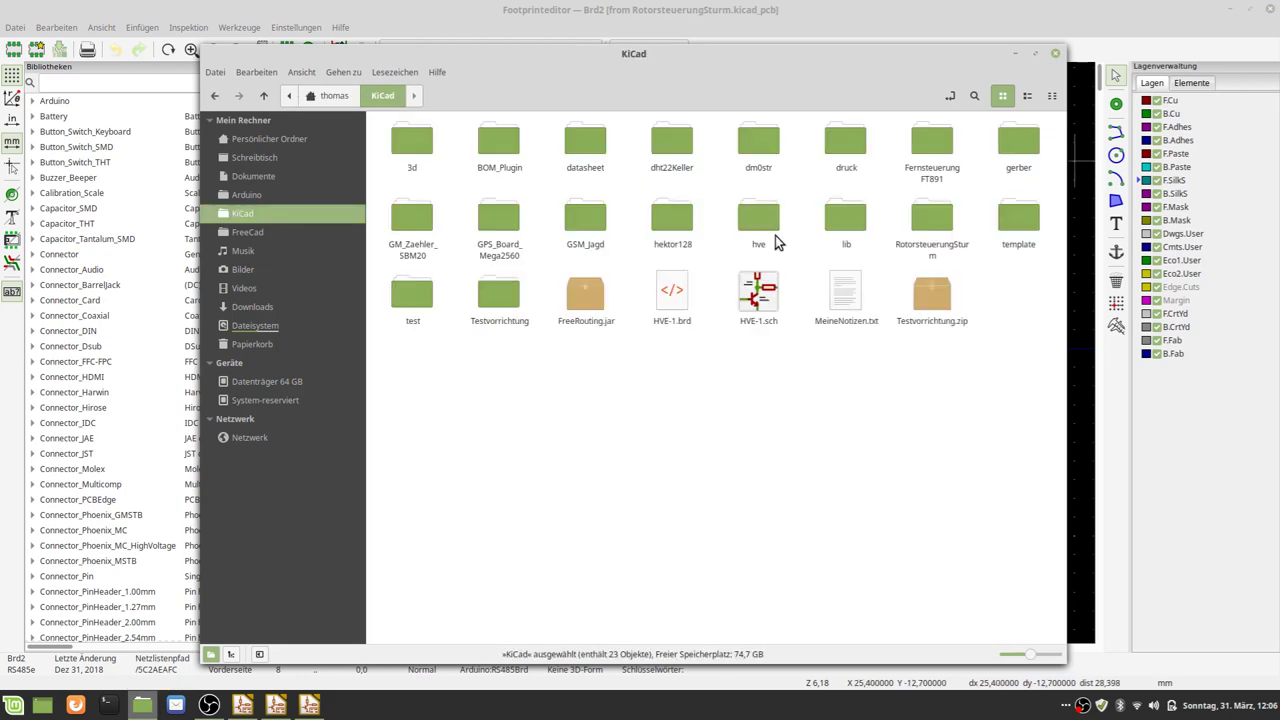
{"action": "double_click", "coordinate": [840, 222]}
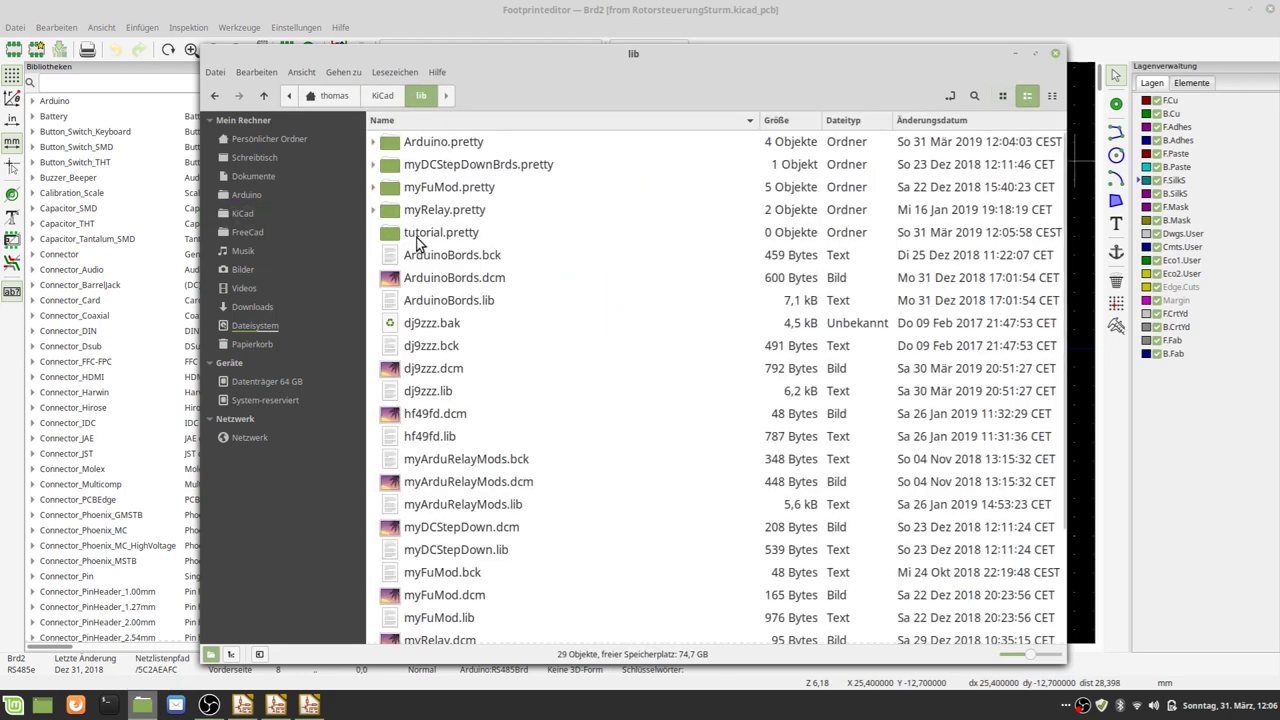
{"action": "double_click", "coordinate": [417, 238]}
{"action": "left_click", "coordinate": [417, 136]}
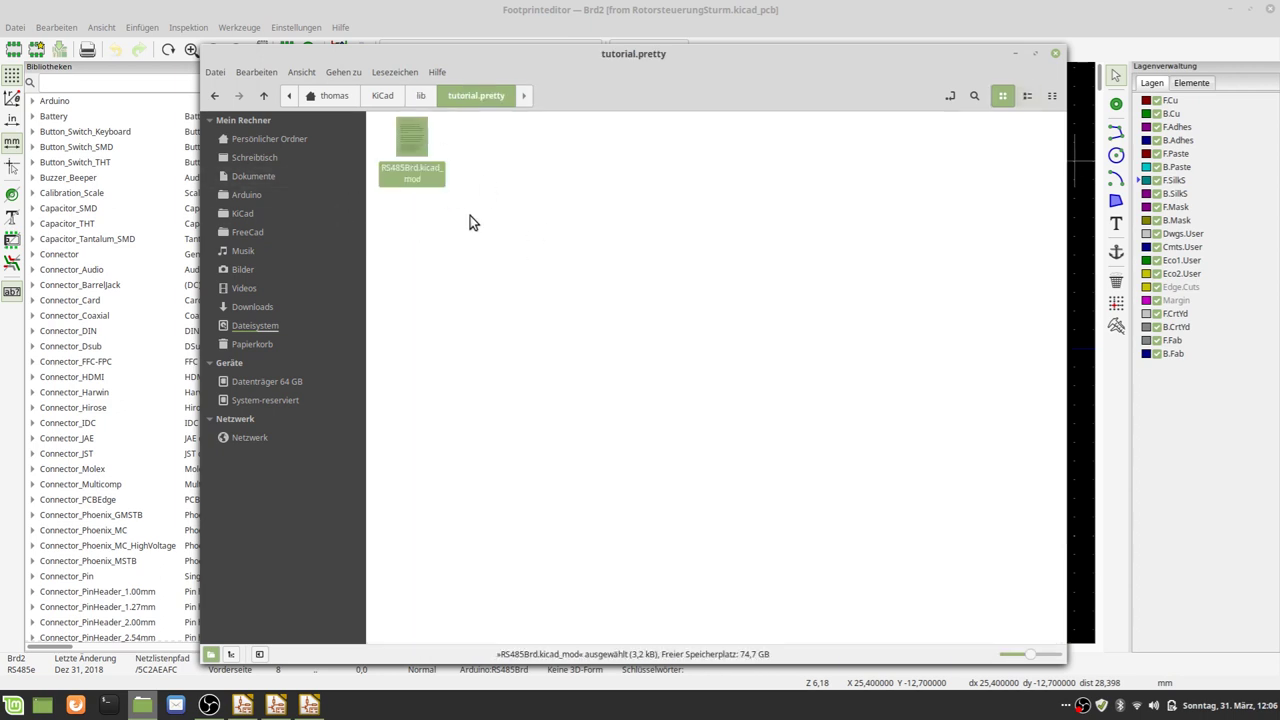
{"action": "left_click", "coordinate": [1056, 52]}
Close the footprint editor and review the board editor's global footprint library table through to its last entries
{"action": "left_click", "coordinate": [1272, 11]}
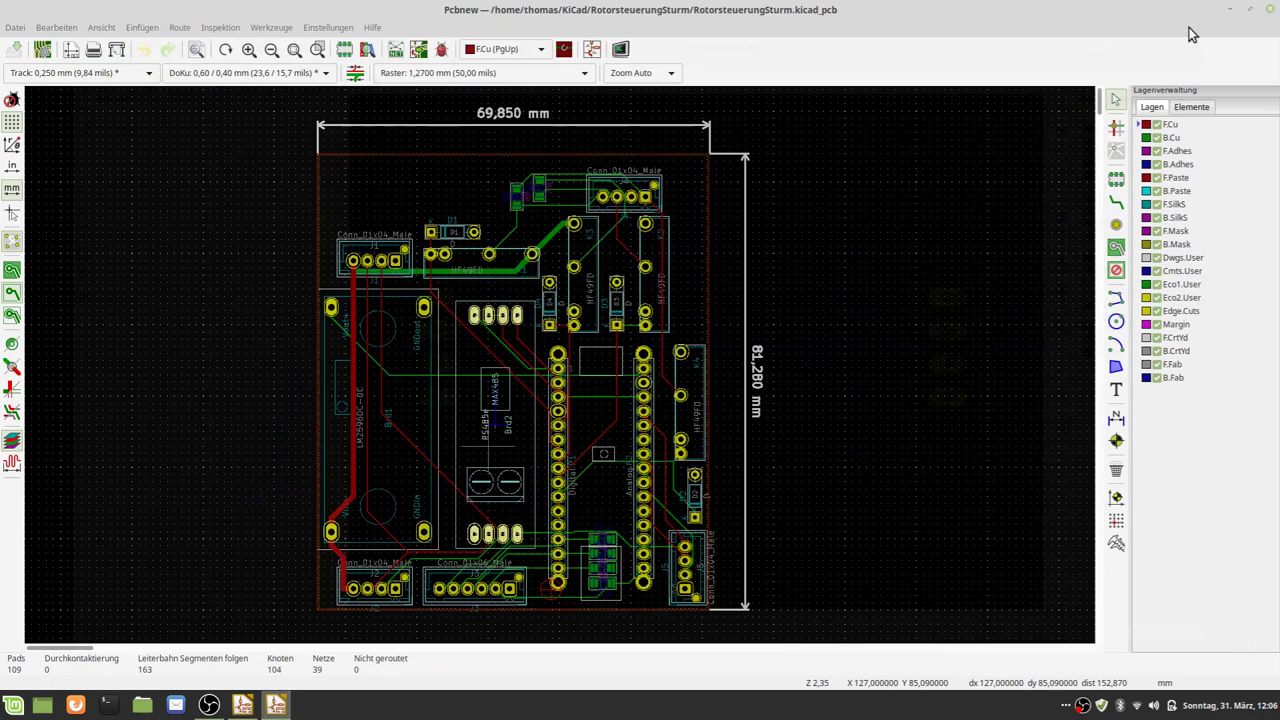
{"action": "left_click", "coordinate": [330, 27]}
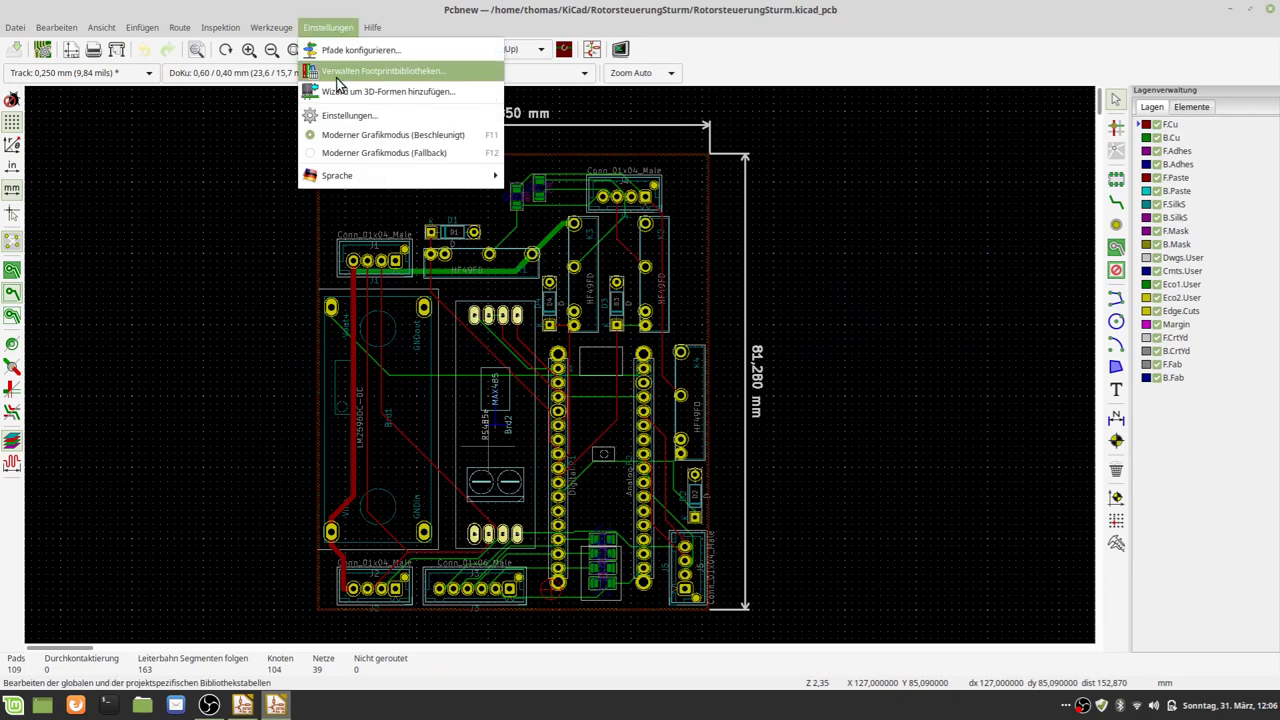
{"action": "left_click", "coordinate": [337, 72]}
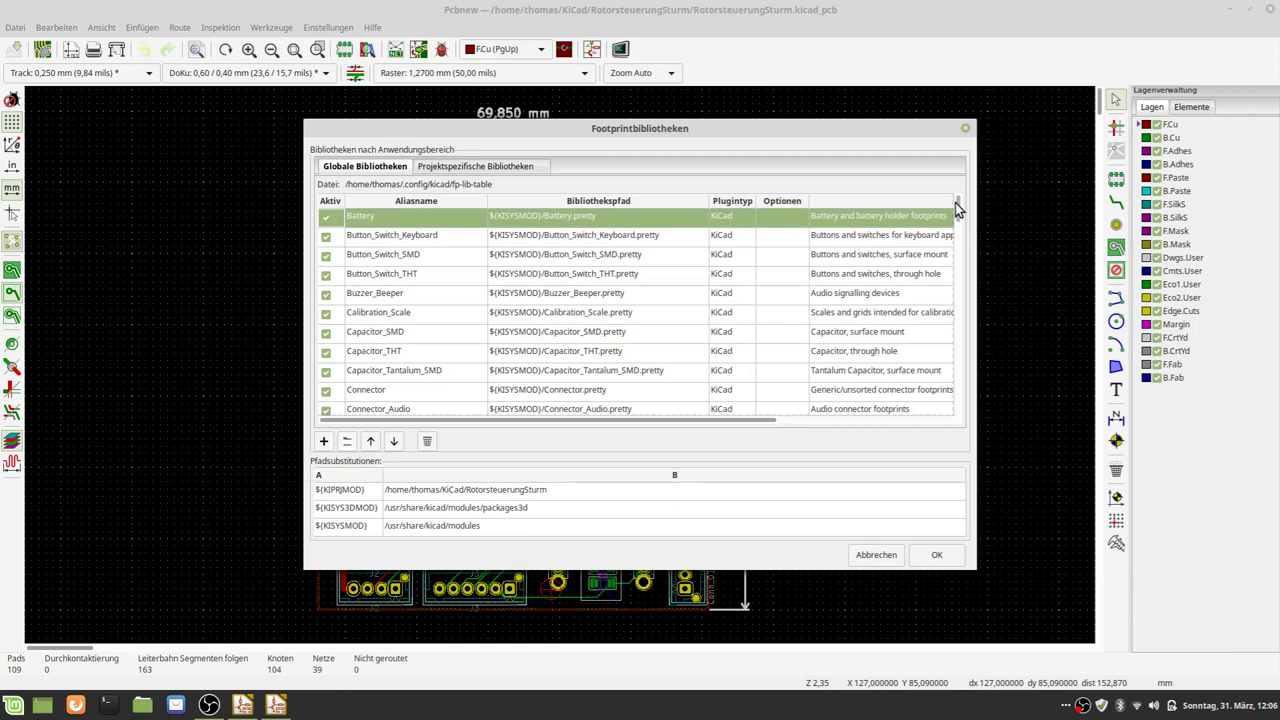
{"action": "left_click_drag", "start_coordinate": [957, 207], "coordinate": [966, 434]}
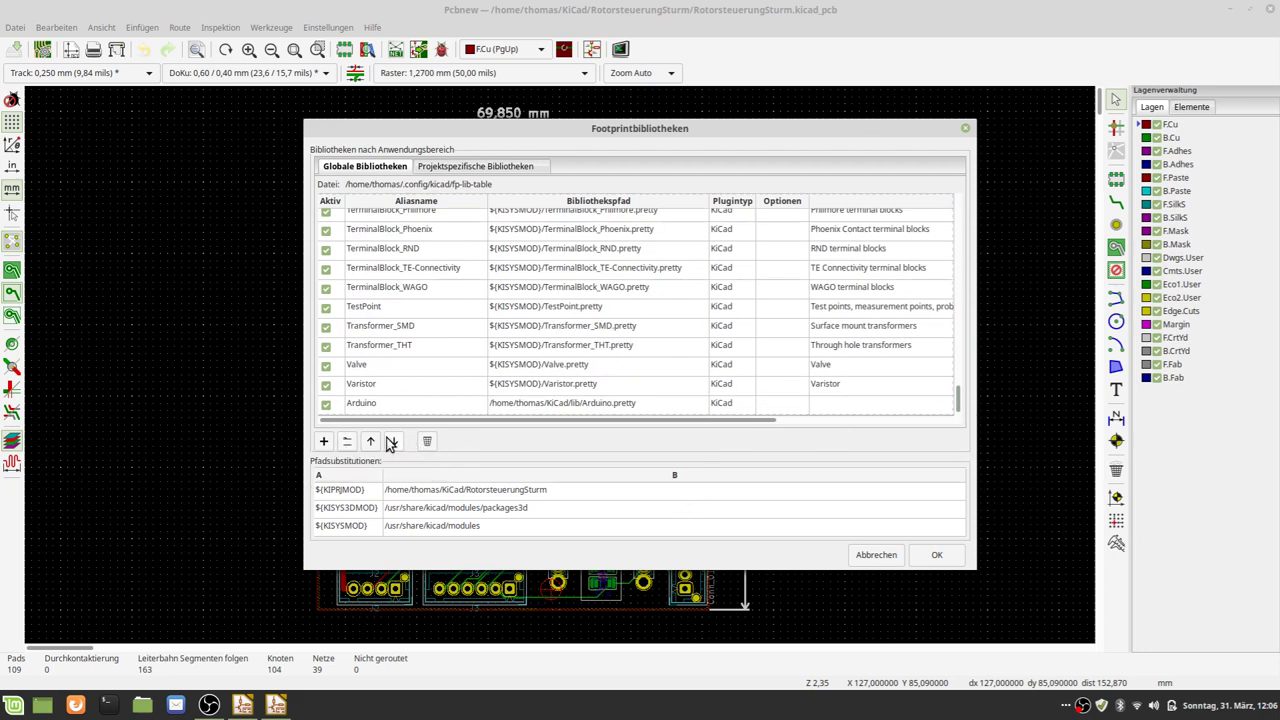
{"action": "left_click", "coordinate": [965, 129]}
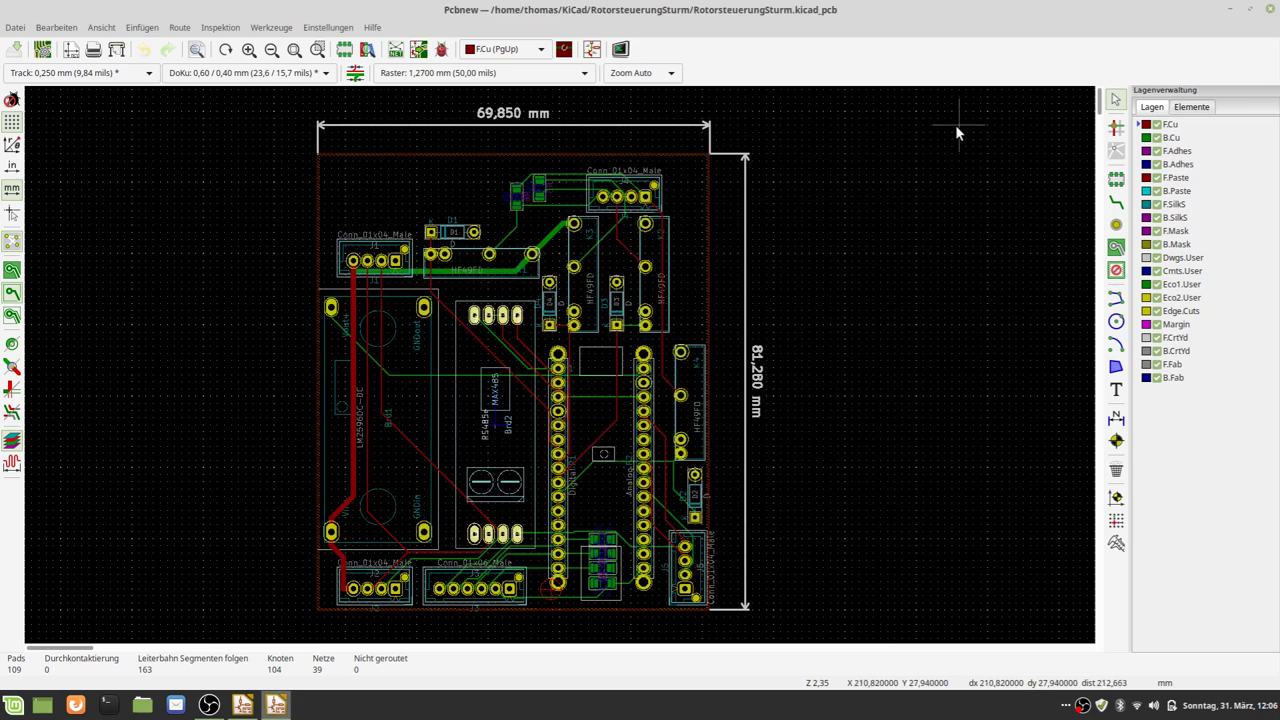